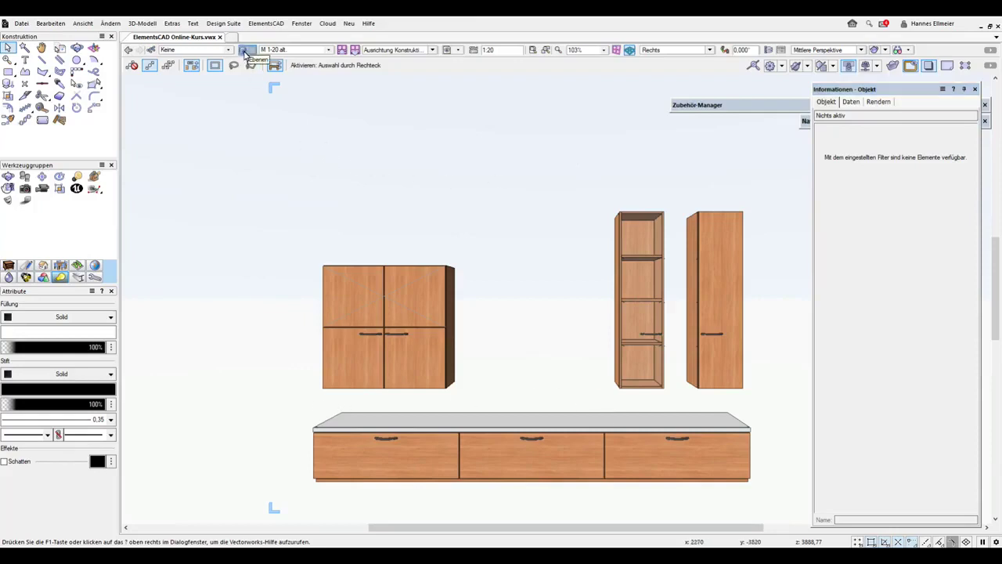
Rename layer M 1-20 alt to 'M 1-20 Wohnzimmer Schrankwand alt.' and start renaming M 1-50
{"action": "left_click", "coordinate": [244, 51]}
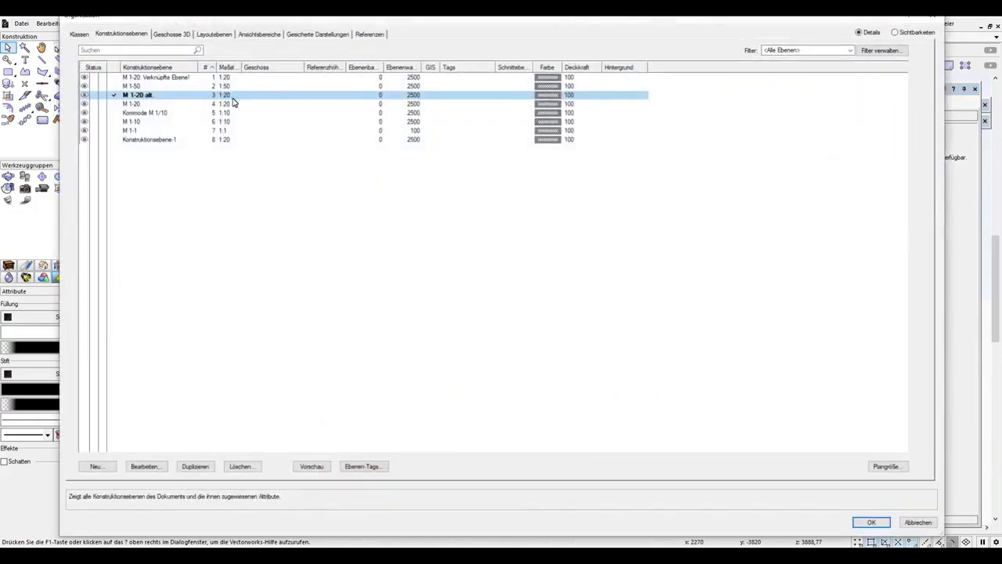
{"action": "left_click", "coordinate": [151, 97]}
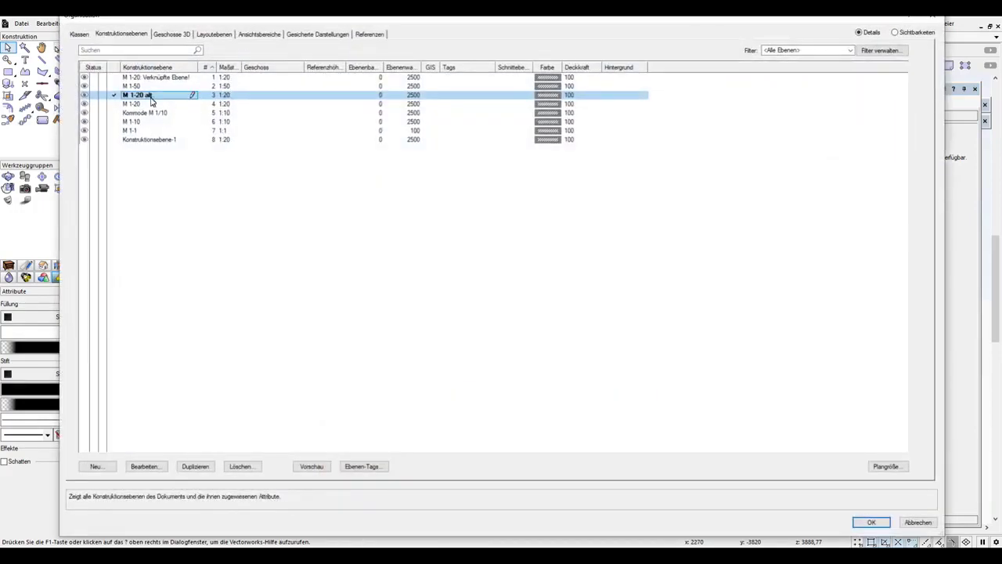
{"action": "left_click", "coordinate": [194, 95]}
{"action": "type", "text": "wand alt"}
{"action": "left_click", "coordinate": [138, 87]}
{"action": "left_click", "coordinate": [143, 88]}
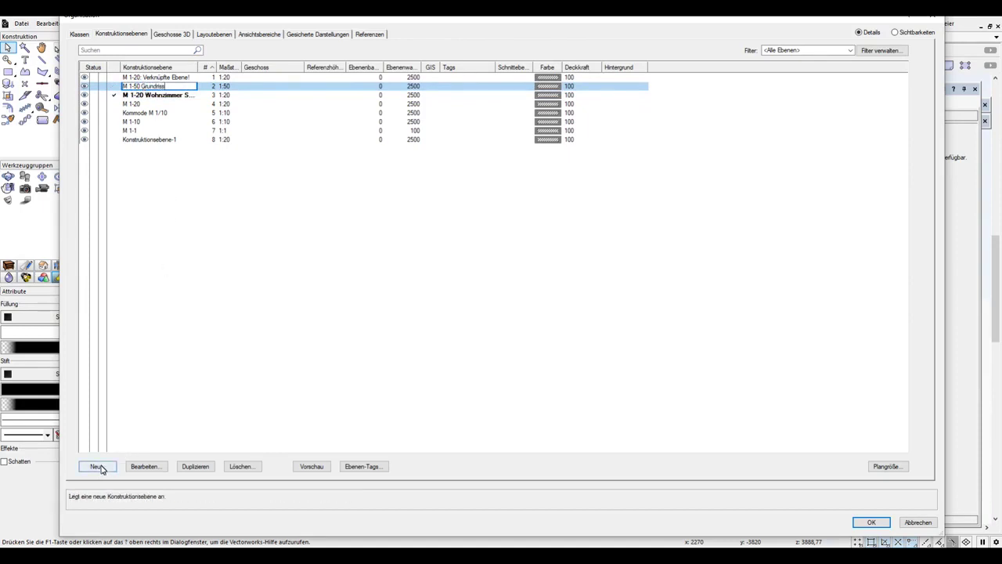
Commit the 'M 1-50 Grundriss' name and create a new design layer 'Modell Schrankwand'
{"action": "left_click", "coordinate": [100, 468]}
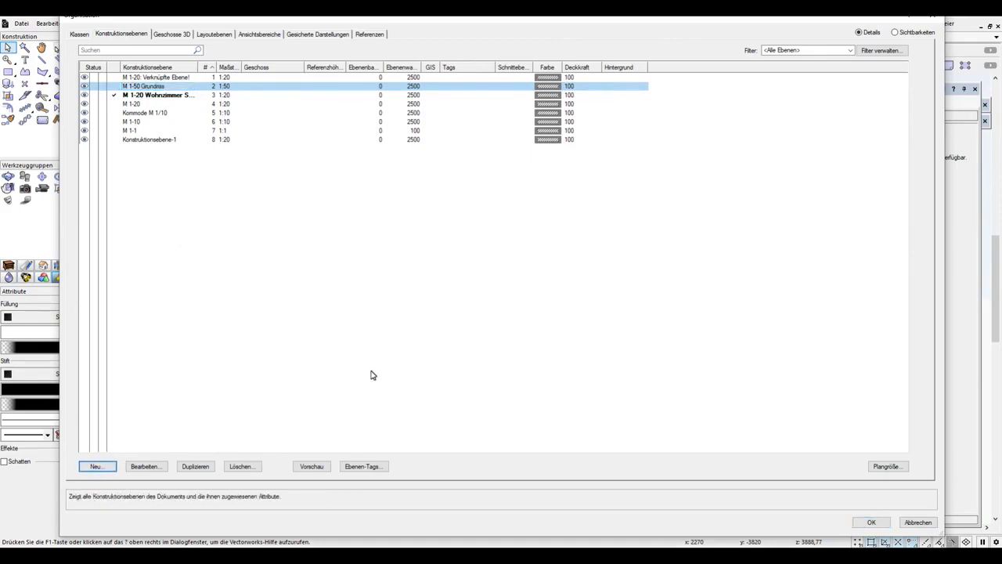
{"action": "key", "text": "Return"}
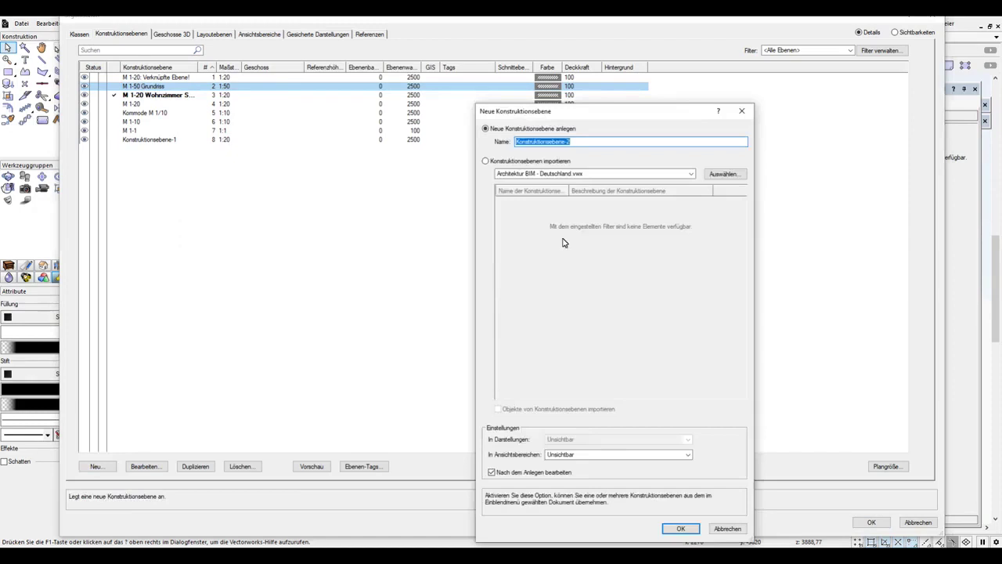
{"action": "type", "text": "Modell Schrankwand"}
{"action": "left_click", "coordinate": [681, 529]}
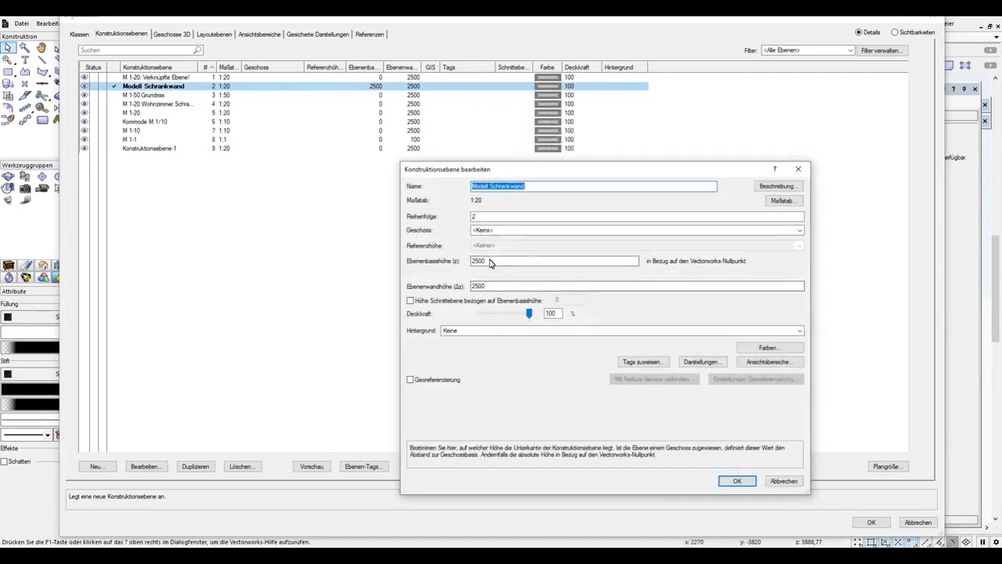
Set the Modell Schrankwand layer base height to 0
{"action": "double_click", "coordinate": [491, 264]}
{"action": "type", "text": "0"}
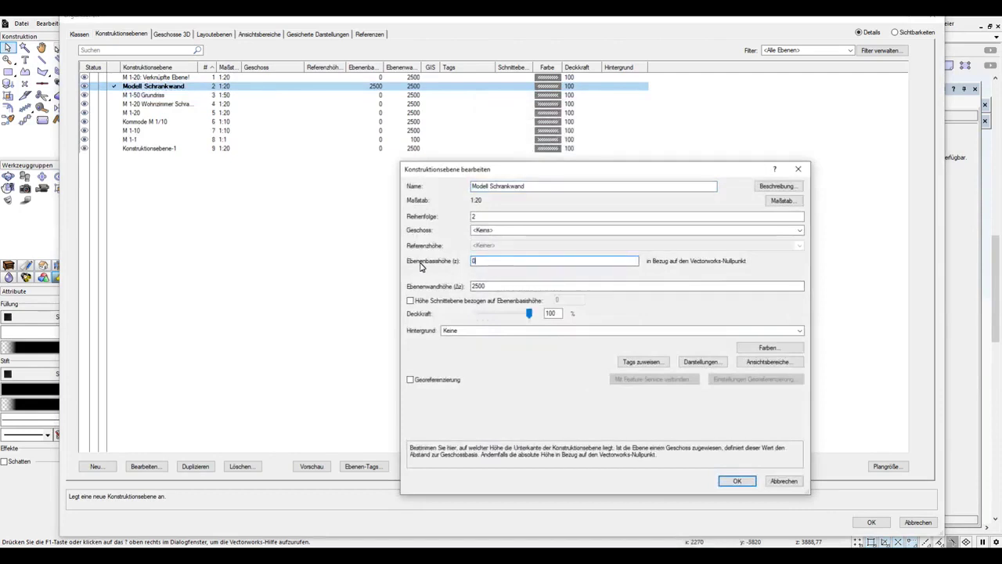
{"action": "left_click", "coordinate": [732, 480]}
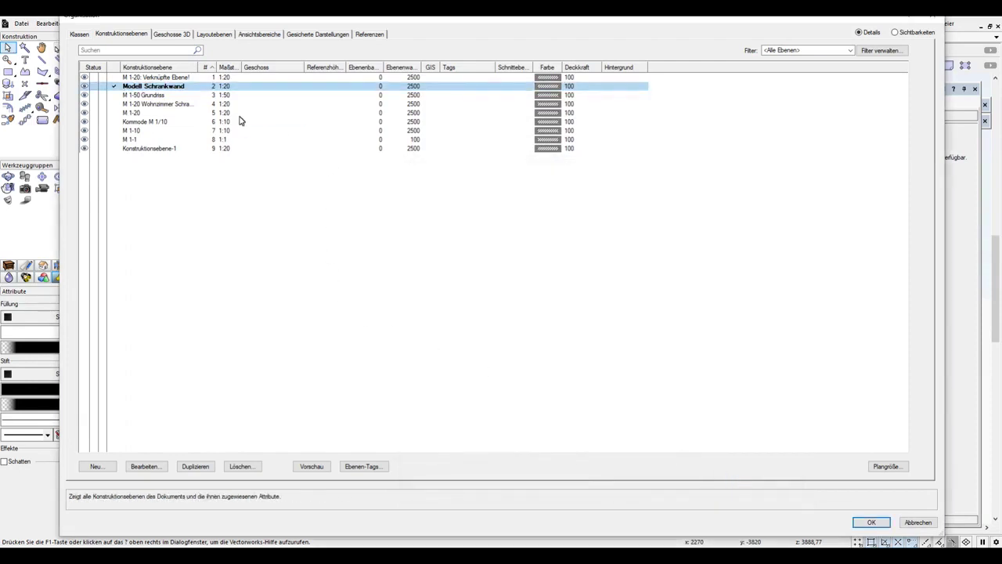
Change the Modell Schrankwand layer scale to 1:50 and close the layer organisation
{"action": "double_click", "coordinate": [236, 89]}
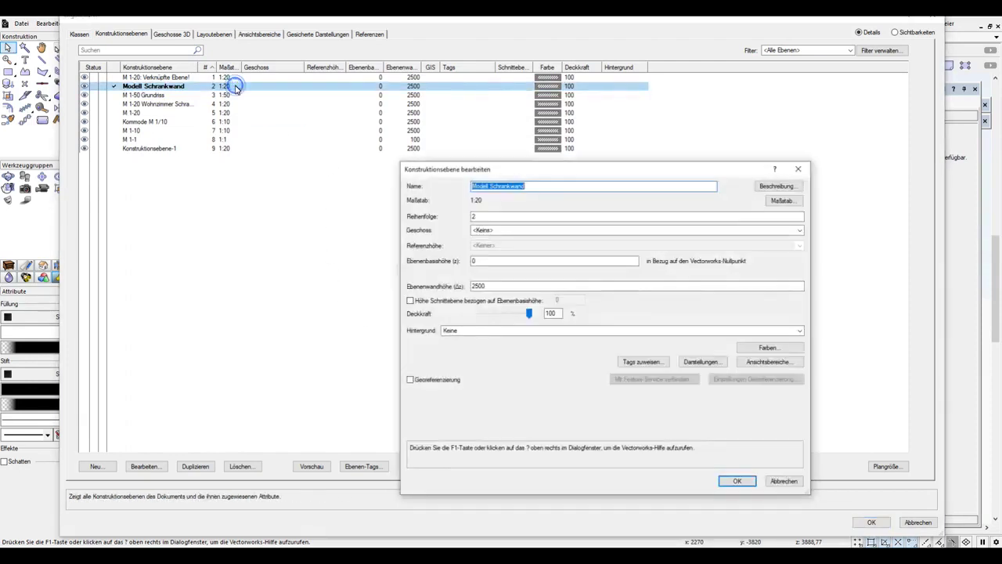
{"action": "left_click", "coordinate": [795, 202]}
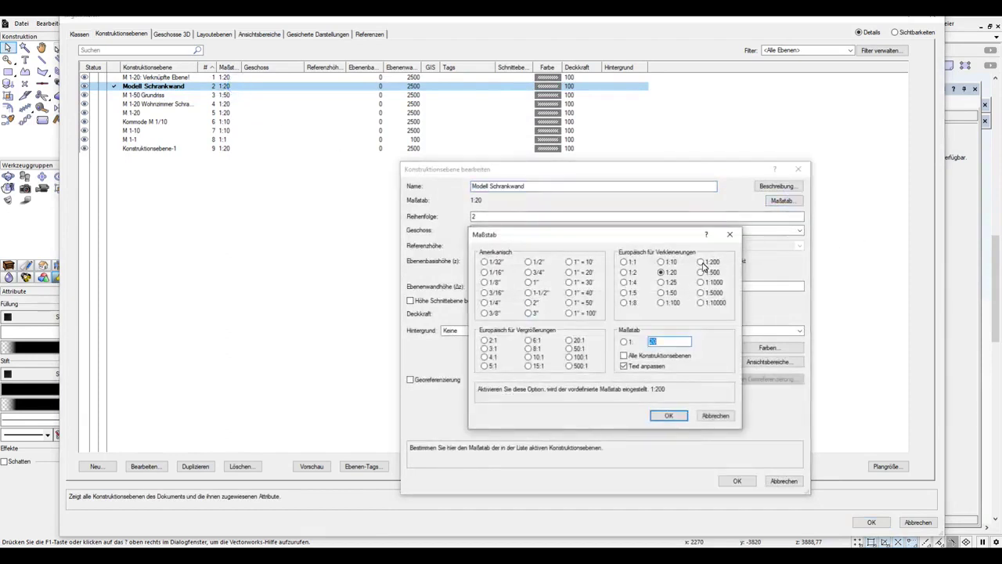
{"action": "left_click", "coordinate": [663, 293]}
{"action": "left_click", "coordinate": [669, 415]}
{"action": "left_click", "coordinate": [737, 481]}
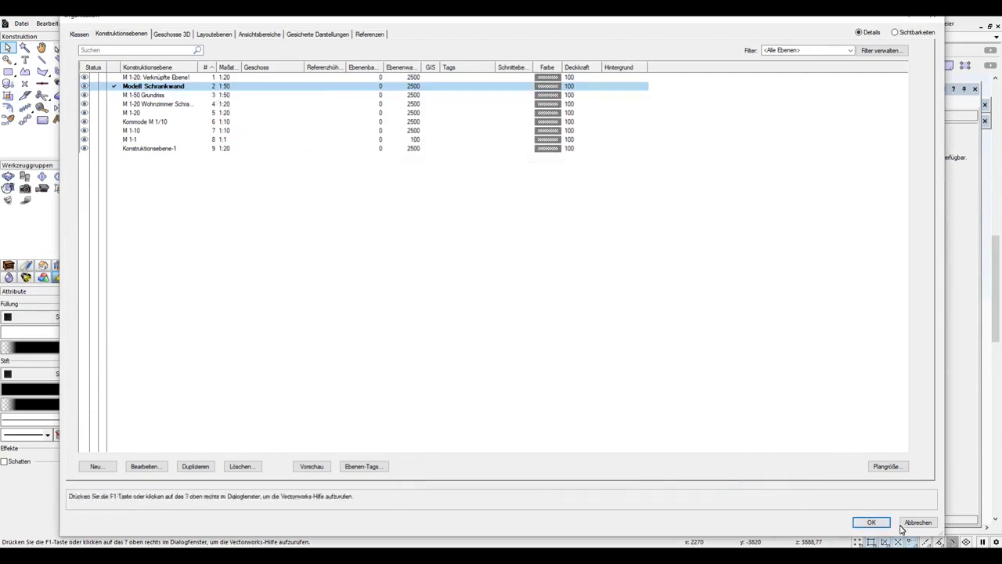
{"action": "left_click", "coordinate": [872, 523]}
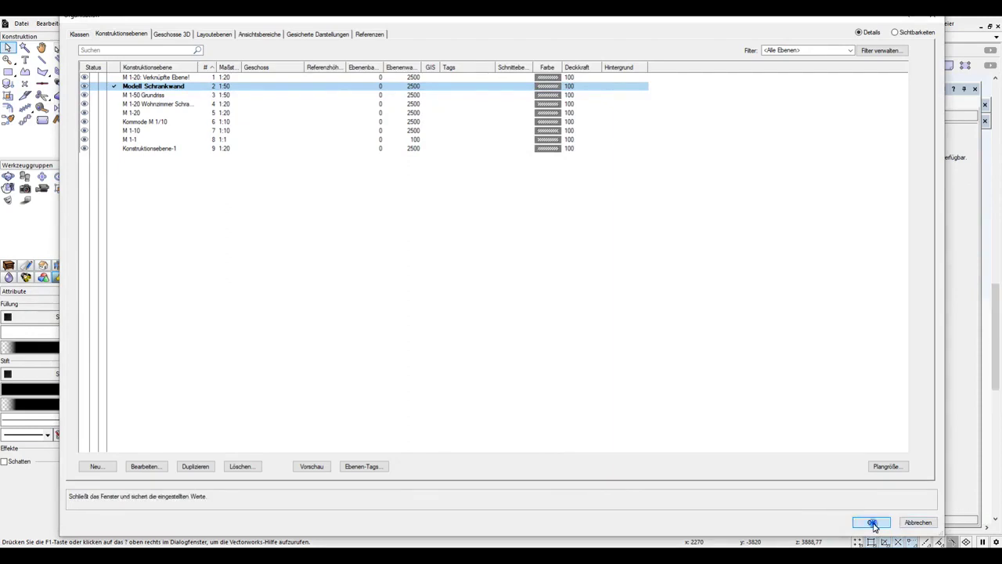
Switch to the 2D plan top view and centre the page
{"action": "left_click", "coordinate": [697, 52]}
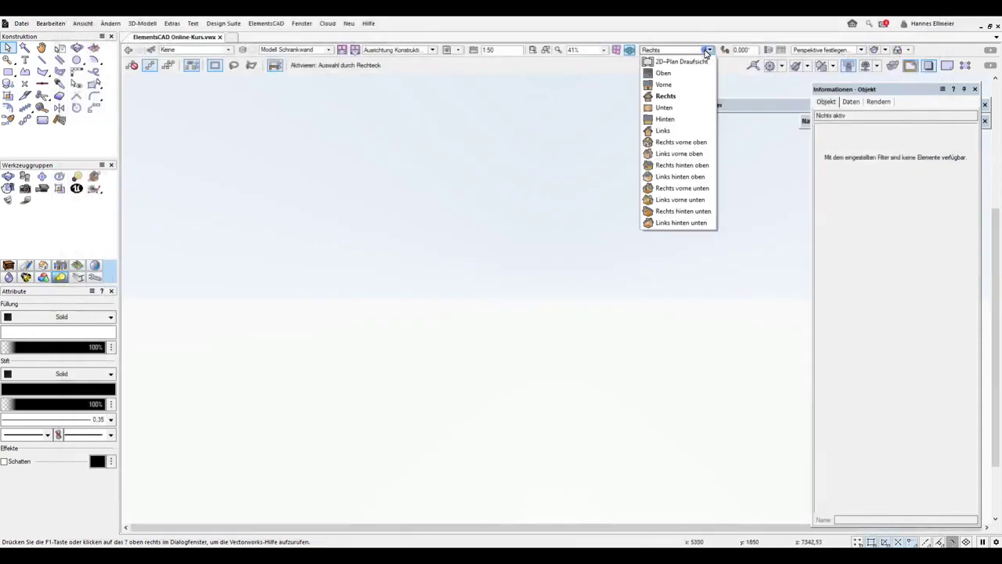
{"action": "left_click", "coordinate": [695, 60]}
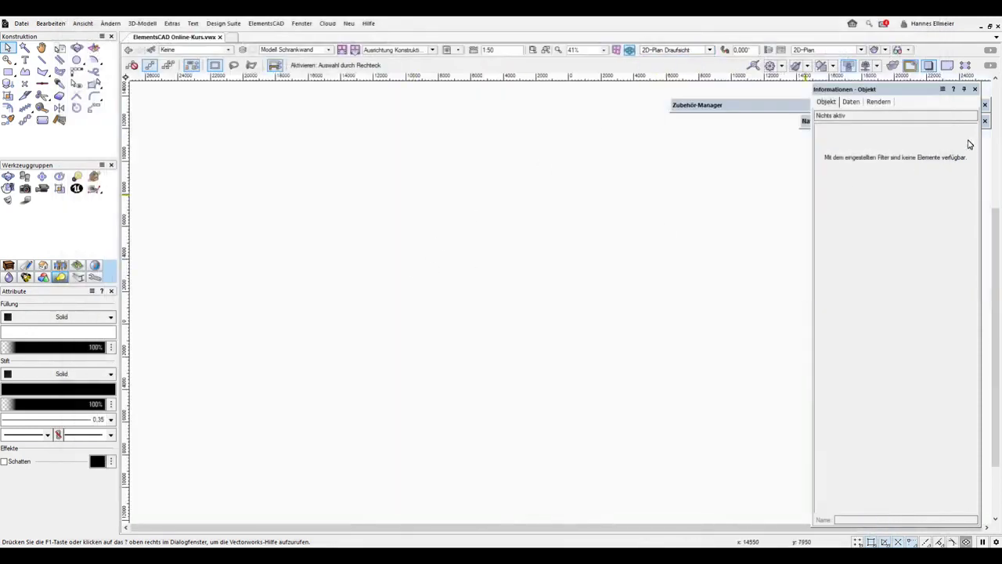
{"action": "scroll", "coordinate": [666, 383], "scroll_direction": "up", "scroll_amount": 2}
{"action": "middle_click_drag", "start_coordinate": [666, 383], "coordinate": [642, 384]}
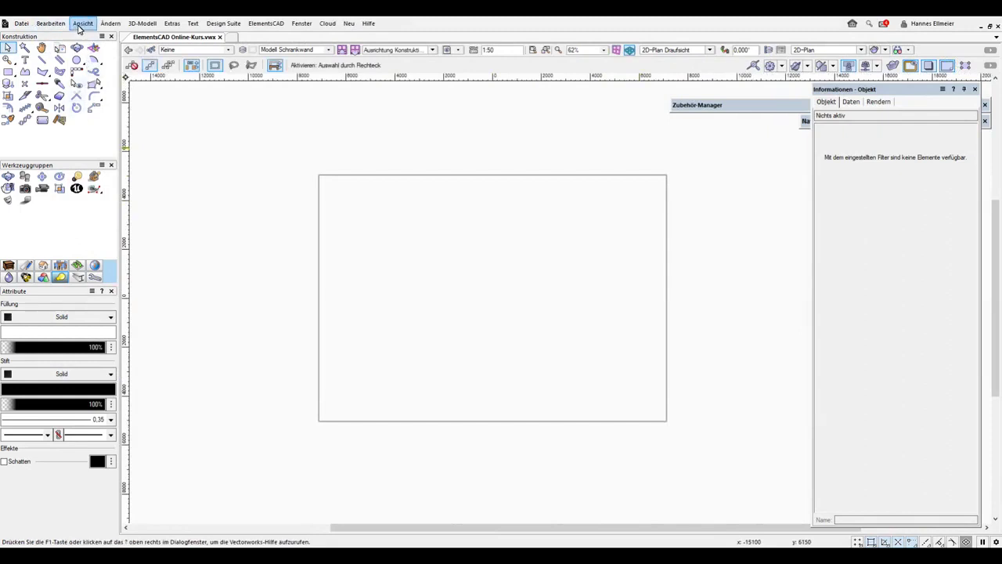
Link layers M 1-50 Grundriss and M 1-20 Wohnzimmer Schrankwand alt. into this layer
{"action": "left_click", "coordinate": [82, 23]}
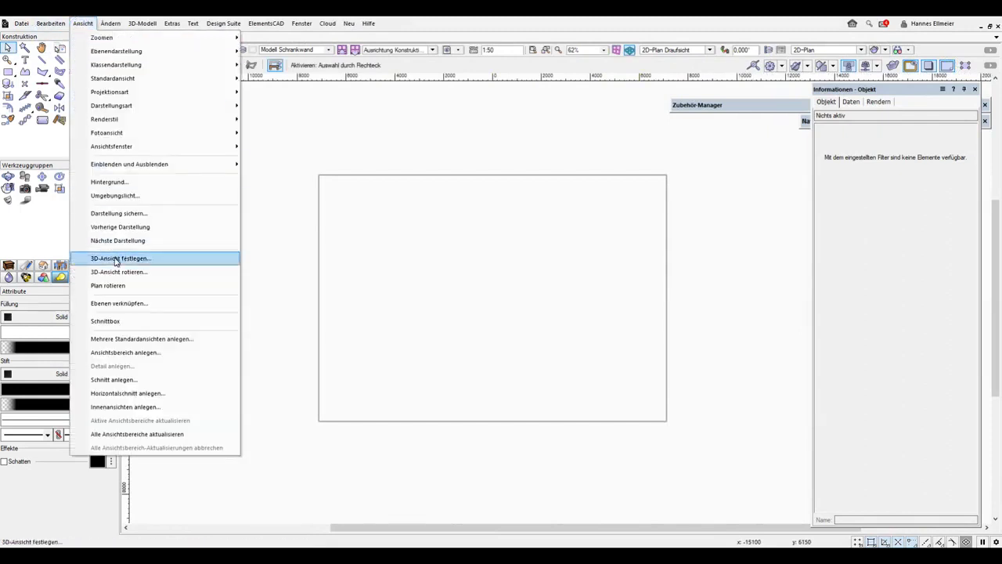
{"action": "left_click", "coordinate": [119, 303]}
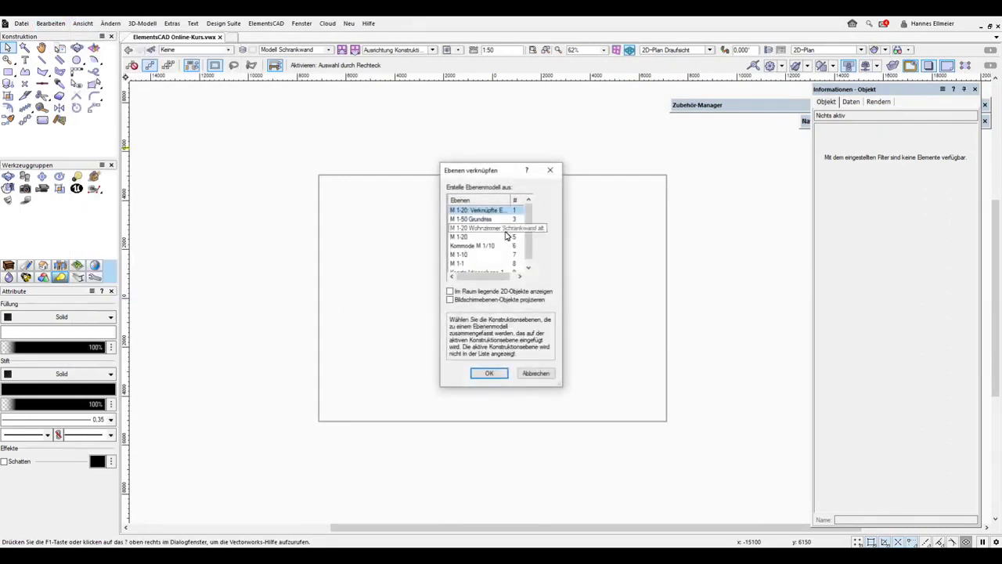
{"action": "left_click_drag", "start_coordinate": [561, 385], "coordinate": [656, 417]}
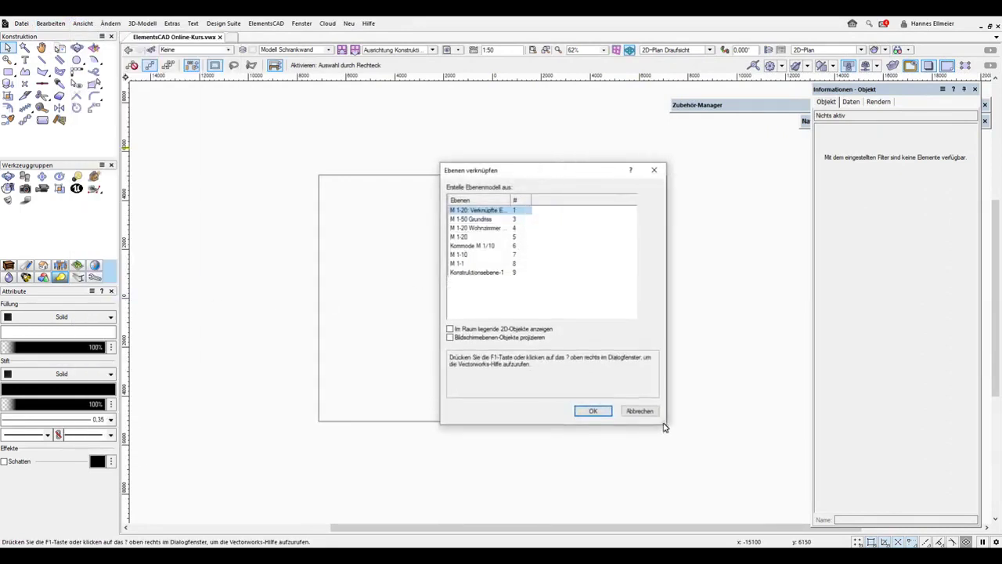
{"action": "left_click", "coordinate": [514, 202]}
{"action": "left_click_drag", "start_coordinate": [514, 202], "coordinate": [559, 202]}
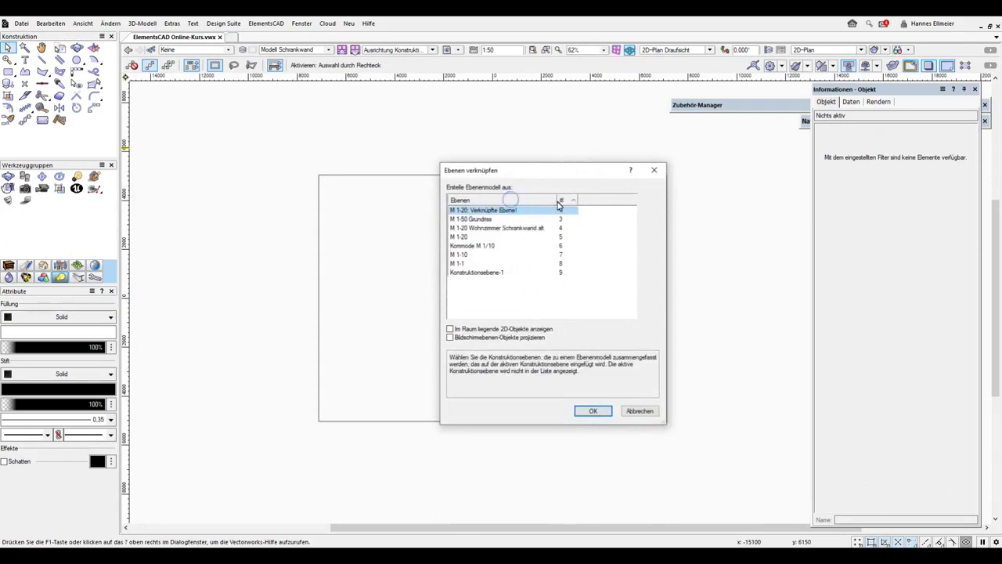
{"action": "left_click", "coordinate": [480, 220]}
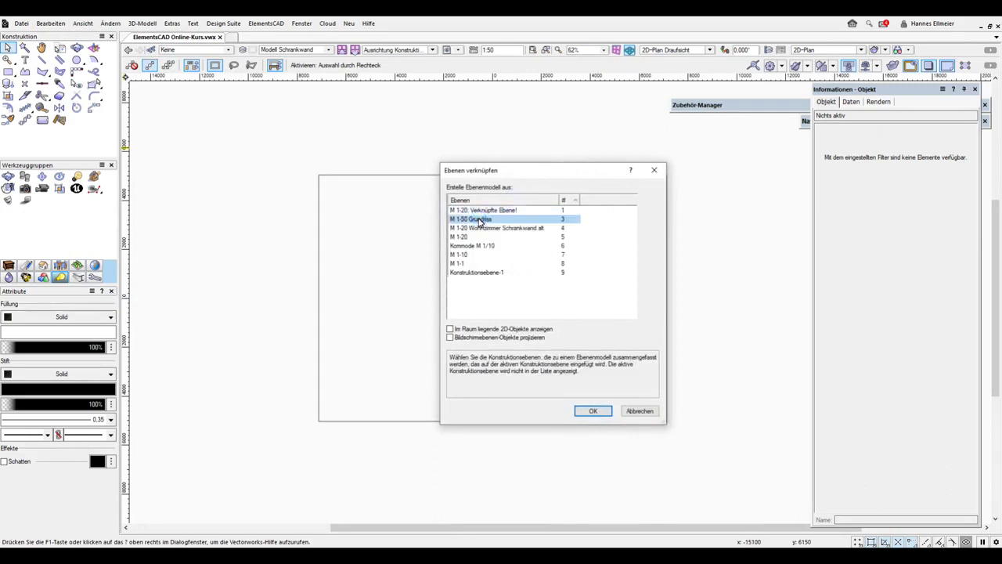
{"action": "left_click", "coordinate": [480, 228], "text": "ctrl"}
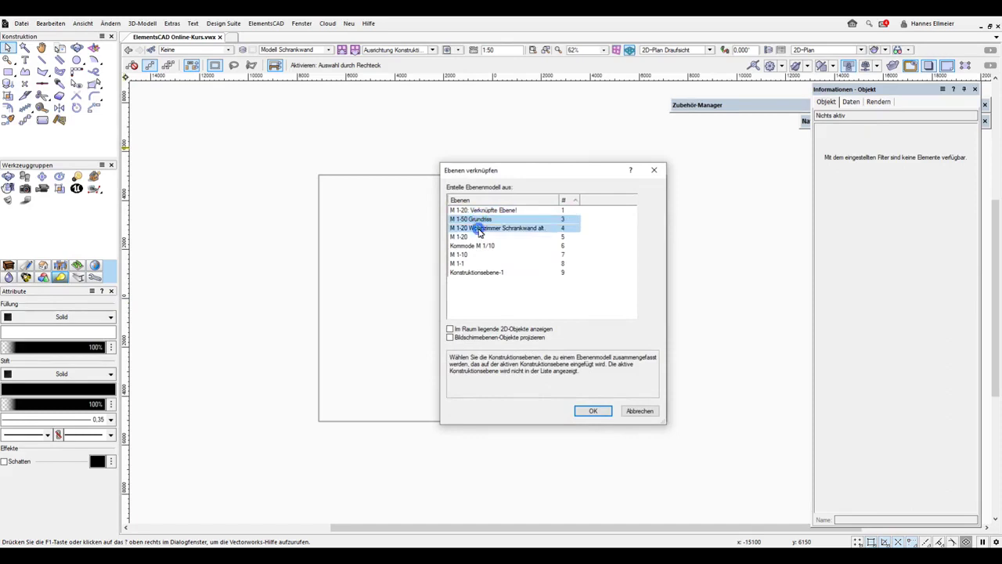
{"action": "left_click", "coordinate": [594, 412]}
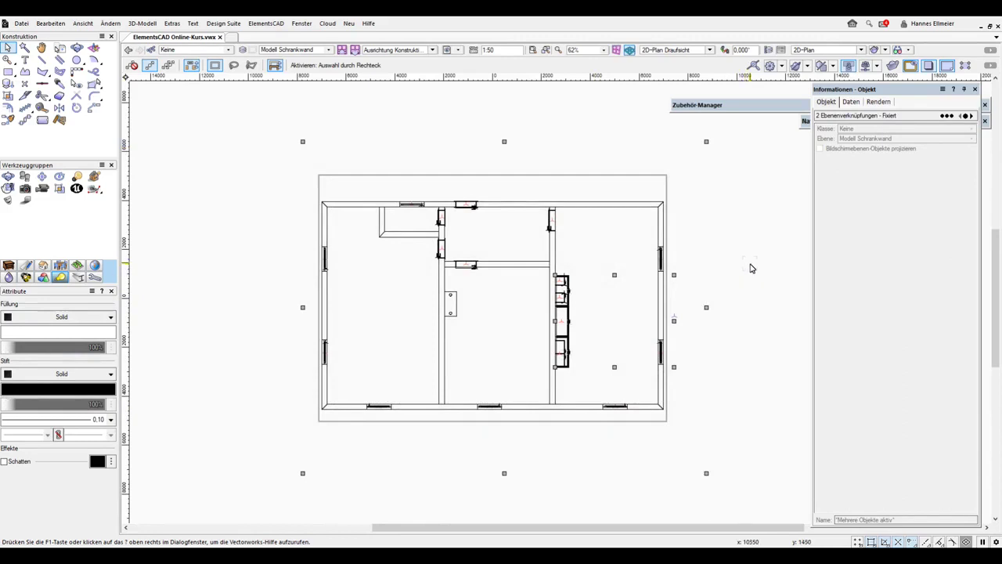
Copy the camera from layer M 1-20 Wohnzimmer Schrankwand alt. in top view
{"action": "left_click", "coordinate": [750, 268]}
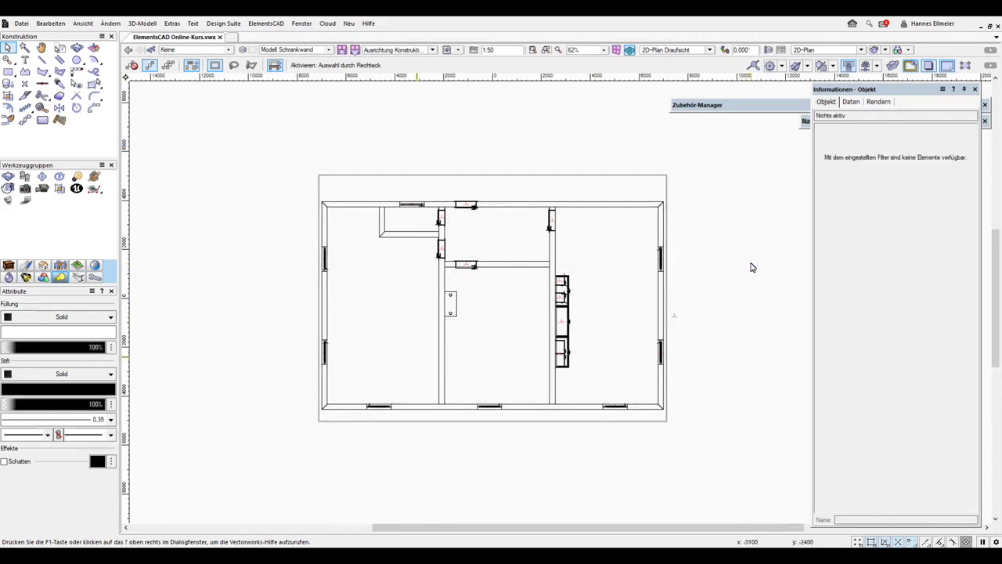
{"action": "left_click", "coordinate": [329, 50]}
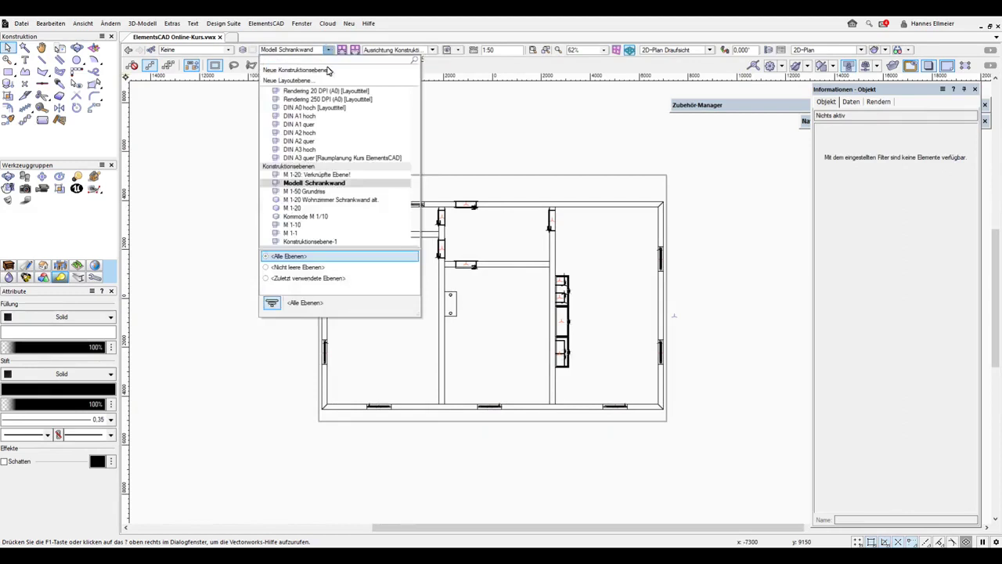
{"action": "left_click", "coordinate": [313, 199]}
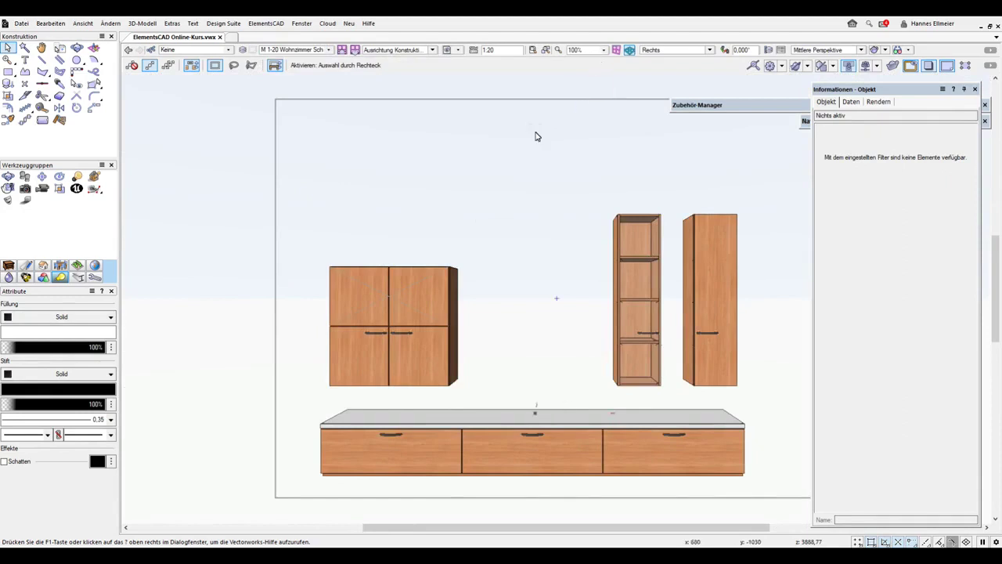
{"action": "key", "text": "ctrl+5"}
{"action": "scroll", "coordinate": [485, 266], "scroll_direction": "down", "scroll_amount": 5}
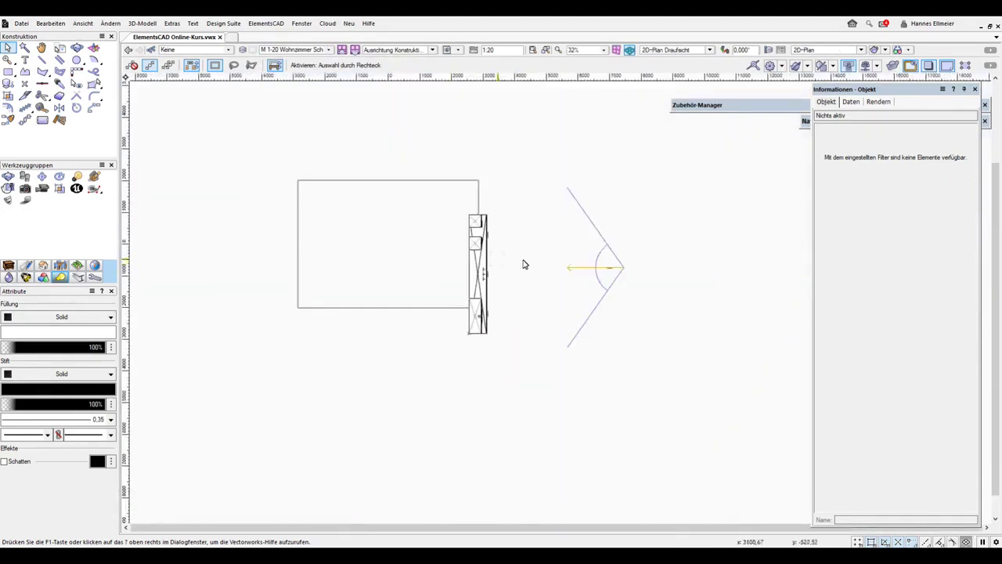
{"action": "left_click", "coordinate": [571, 268]}
{"action": "left_click", "coordinate": [57, 26]}
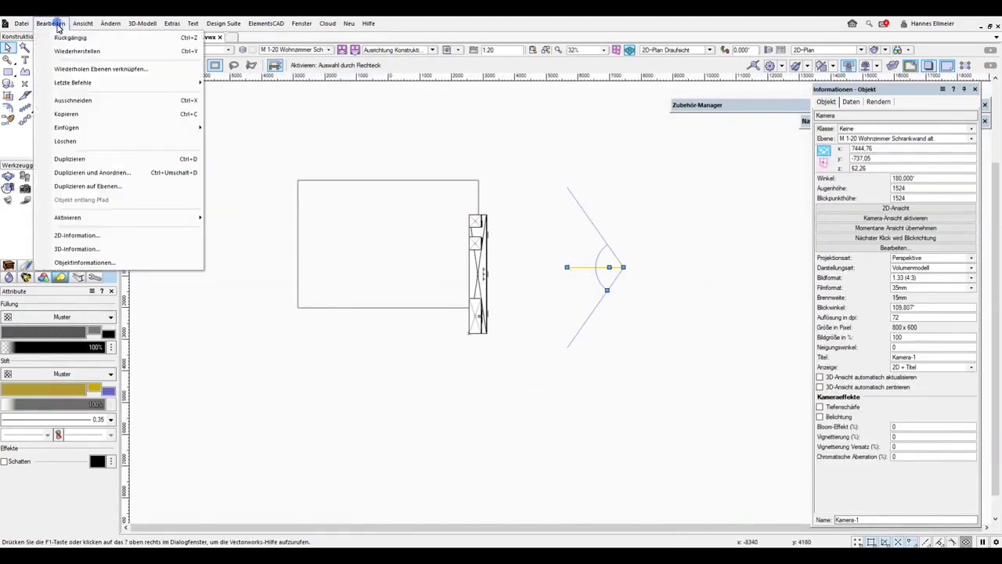
{"action": "left_click", "coordinate": [72, 115]}
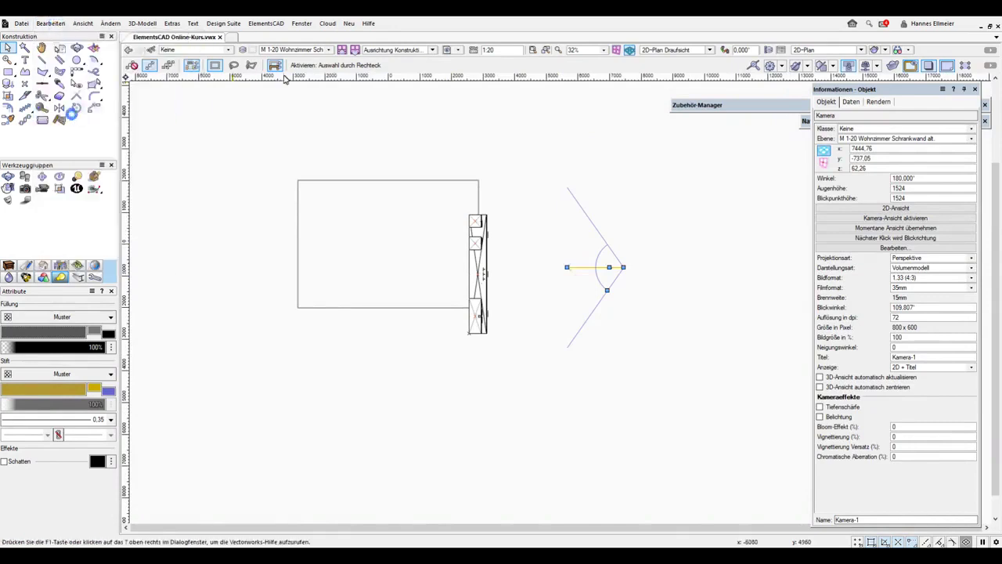
Paste the camera in place on Modell Schrankwand and shift it slightly left
{"action": "left_click", "coordinate": [328, 50]}
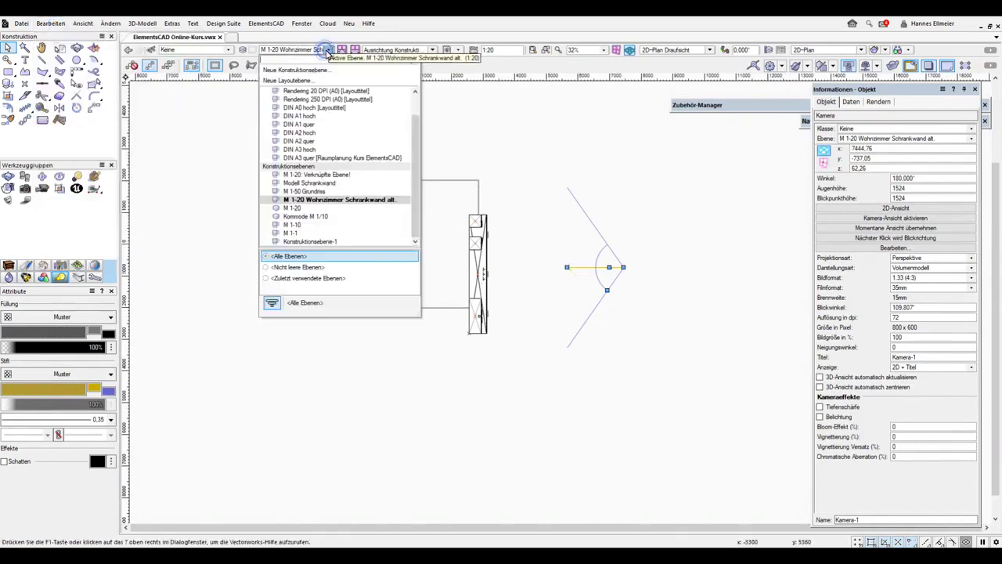
{"action": "left_click", "coordinate": [335, 183]}
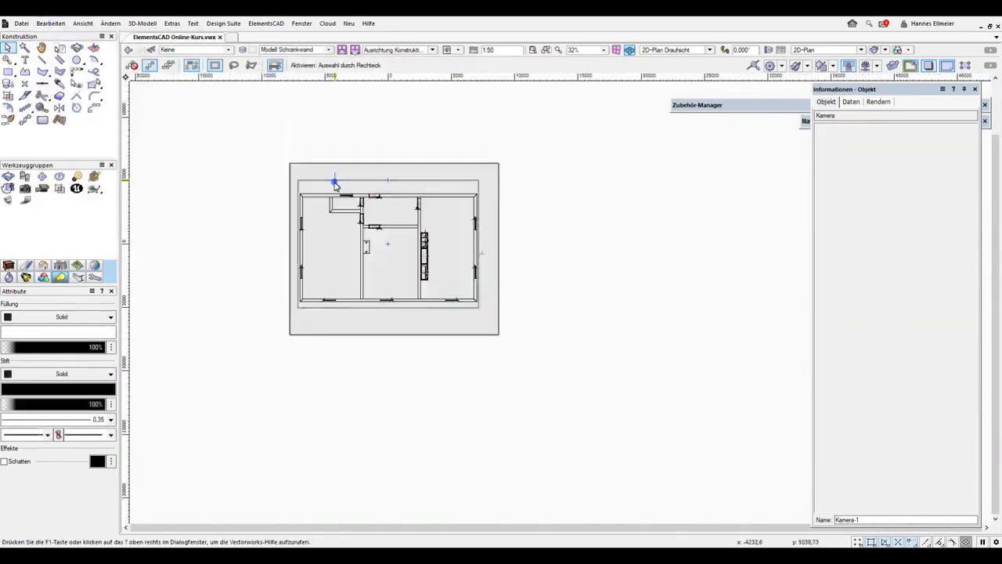
{"action": "left_click", "coordinate": [51, 24]}
{"action": "mouse_move", "coordinate": [112, 128]}
{"action": "left_click", "coordinate": [249, 140]}
{"action": "scroll", "coordinate": [413, 246], "scroll_direction": "up", "scroll_amount": 2}
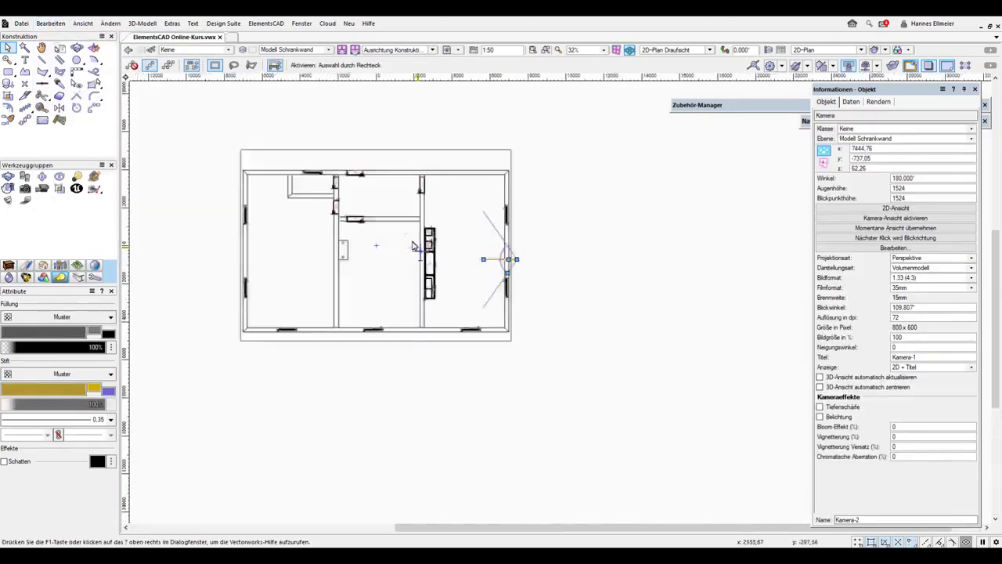
{"action": "scroll", "coordinate": [413, 246], "scroll_direction": "up", "scroll_amount": 6}
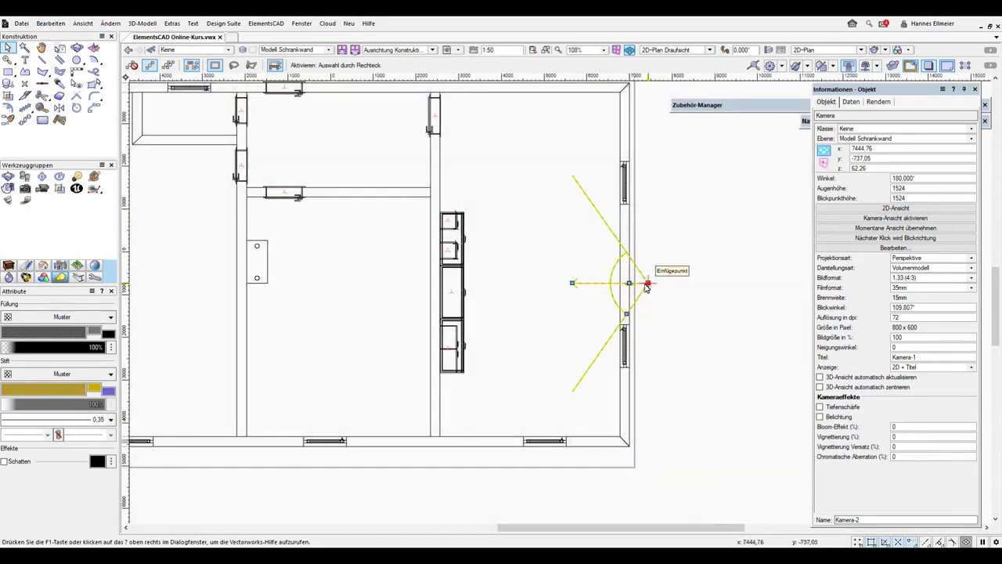
{"action": "left_click_drag", "start_coordinate": [647, 287], "coordinate": [610, 286]}
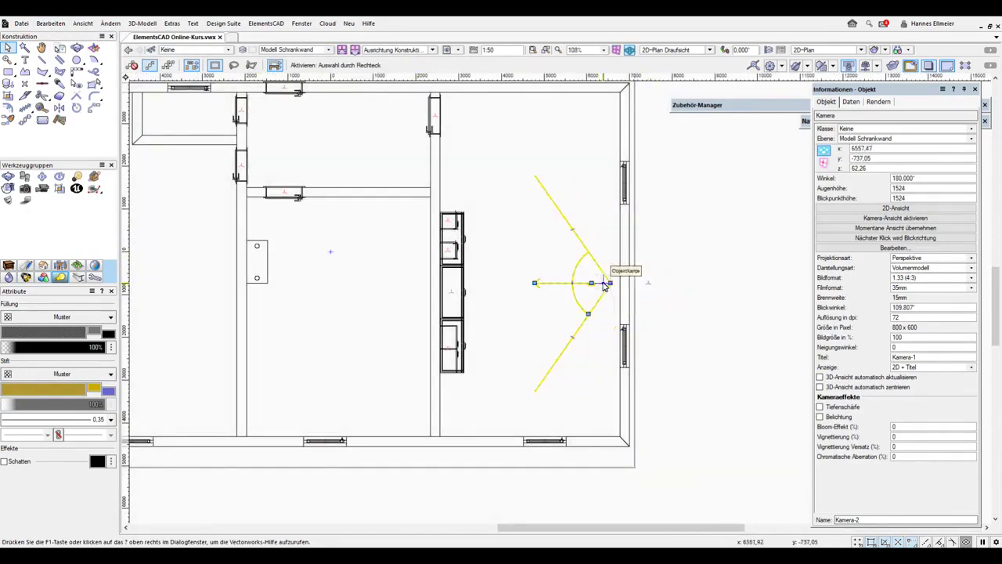
Check the new Kamera-2 perspective view, then return to the plan
{"action": "double_click", "coordinate": [605, 285]}
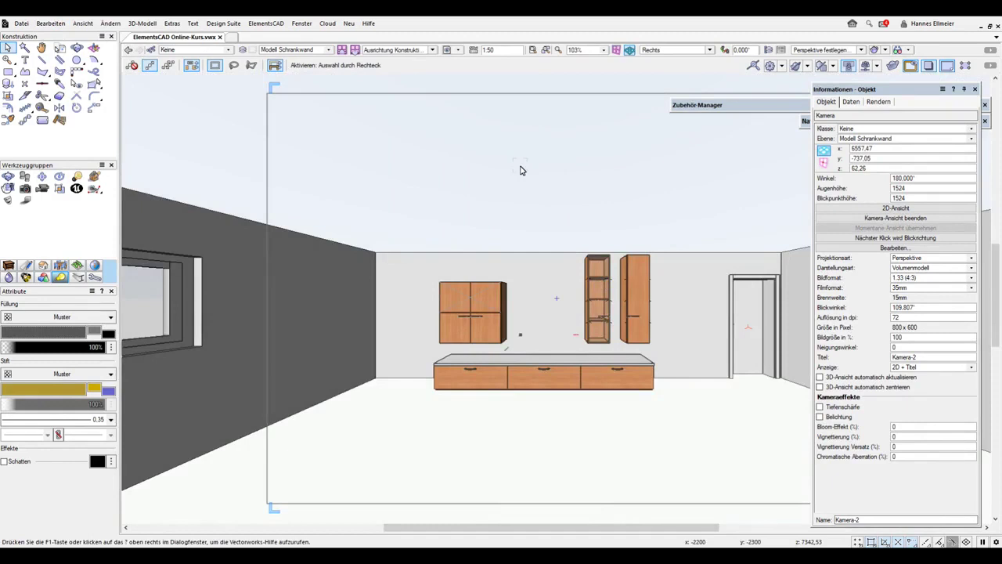
{"action": "left_click", "coordinate": [895, 218]}
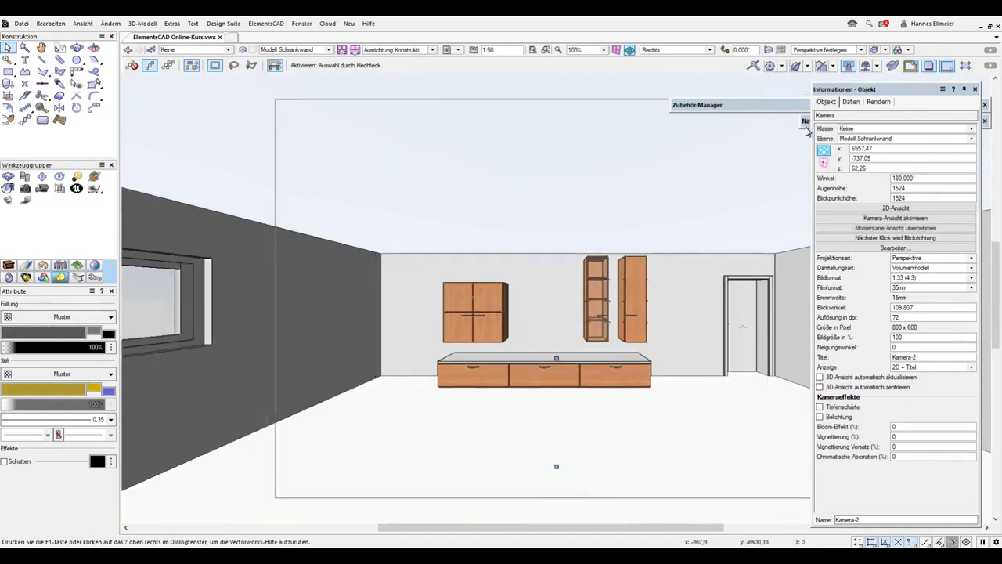
{"action": "left_click", "coordinate": [948, 67]}
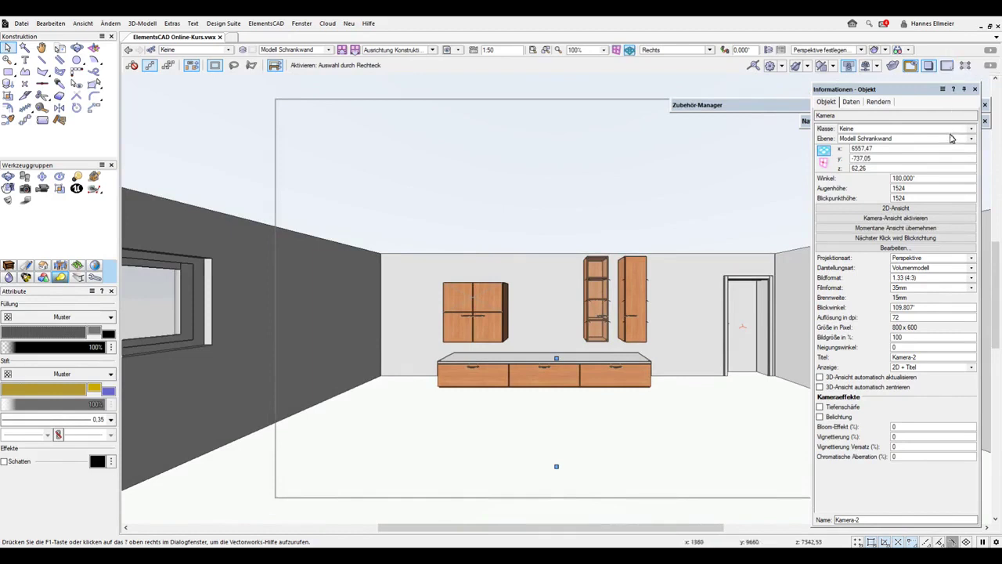
{"action": "left_click", "coordinate": [945, 66]}
{"action": "key", "text": "alt"}
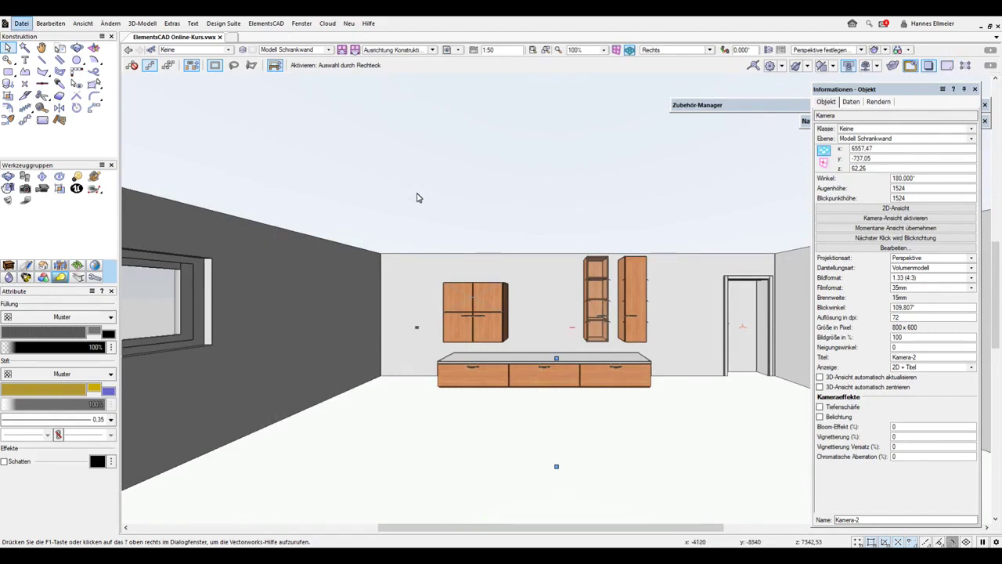
Switch to the 2D plan top view with Modell Schrankwand as the active layer
{"action": "left_click", "coordinate": [708, 50]}
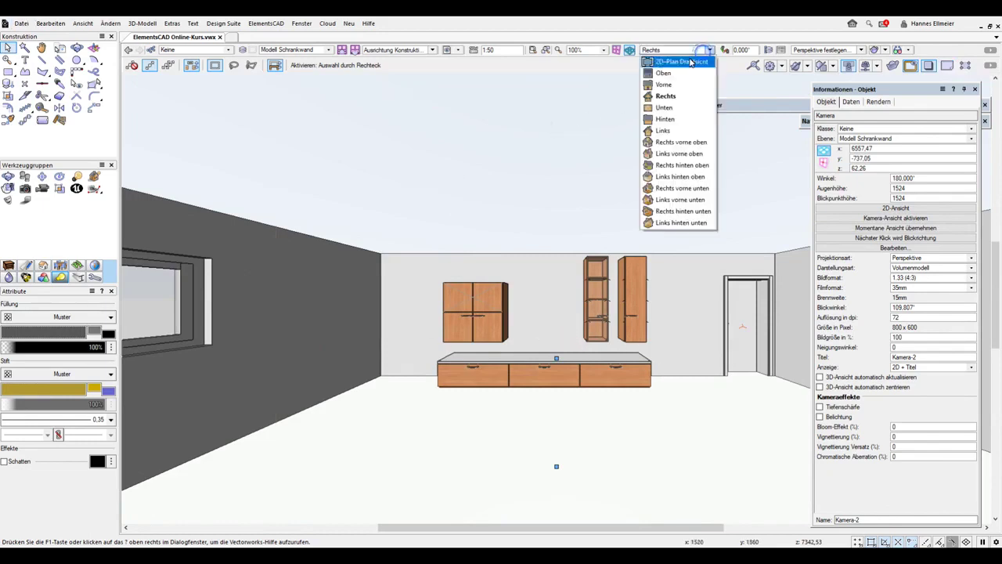
{"action": "left_click", "coordinate": [682, 61]}
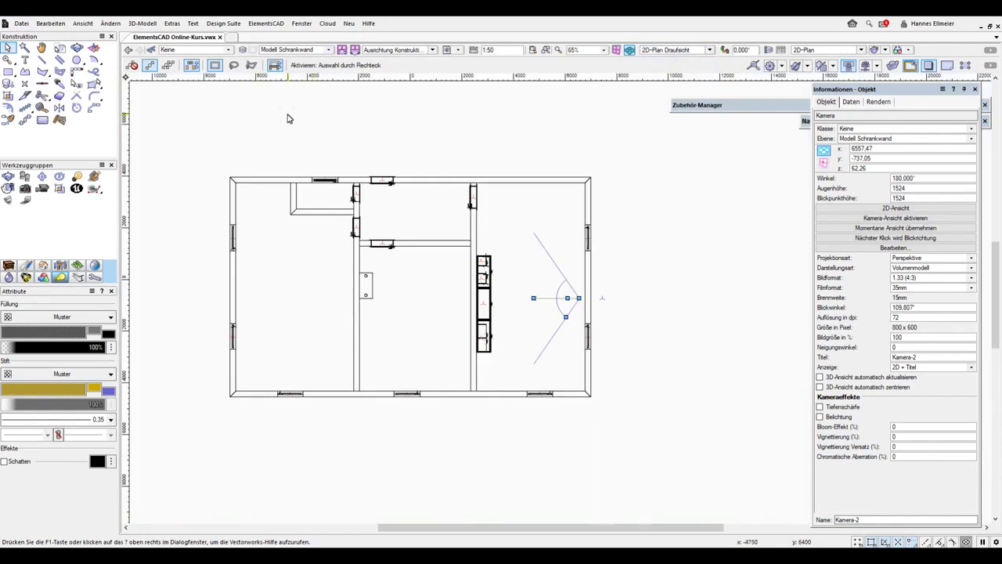
{"action": "left_click", "coordinate": [329, 50]}
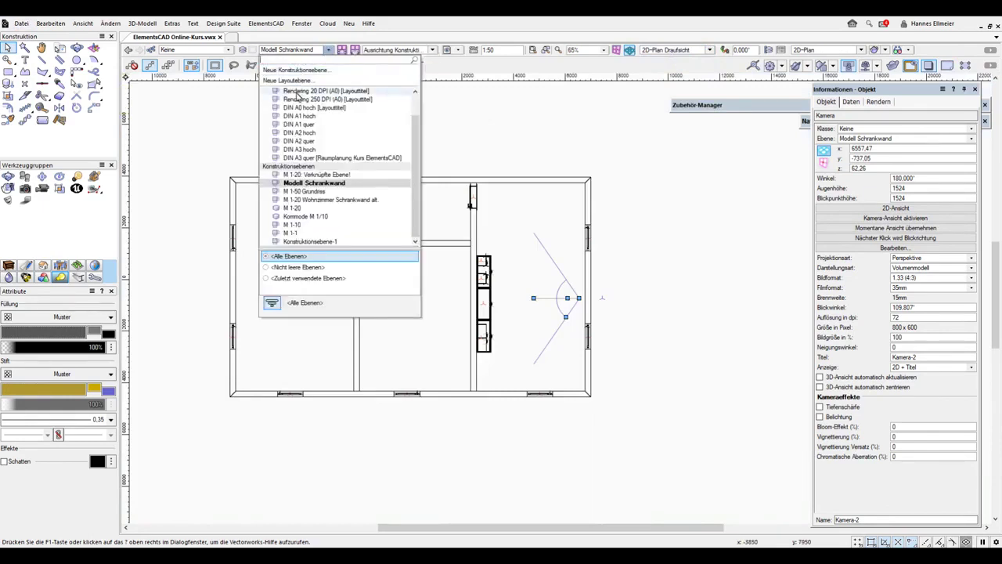
{"action": "left_click", "coordinate": [330, 51]}
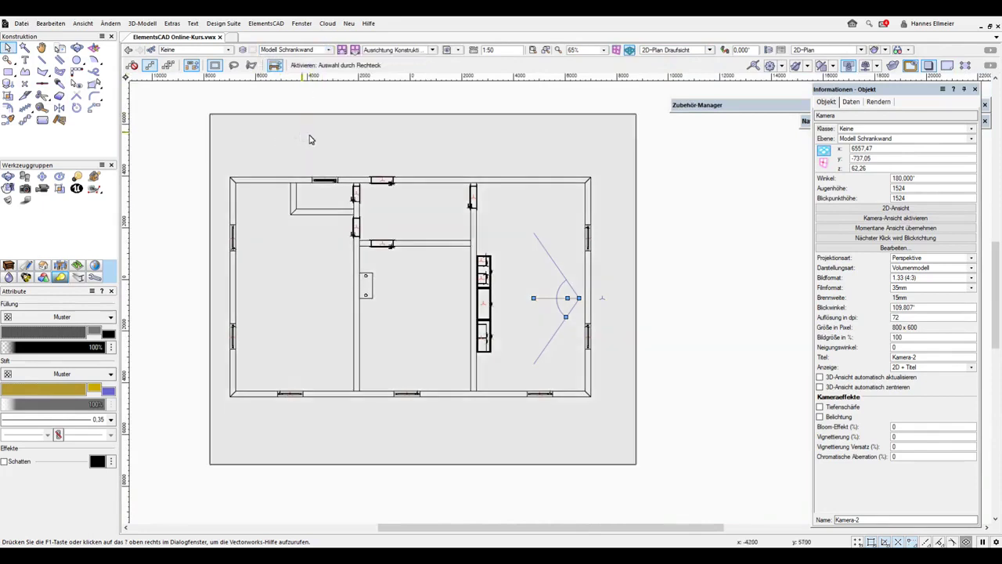
Draw a 14000 × 8500 rectangle over the floor plan and extrude it
{"action": "left_click", "coordinate": [8, 72]}
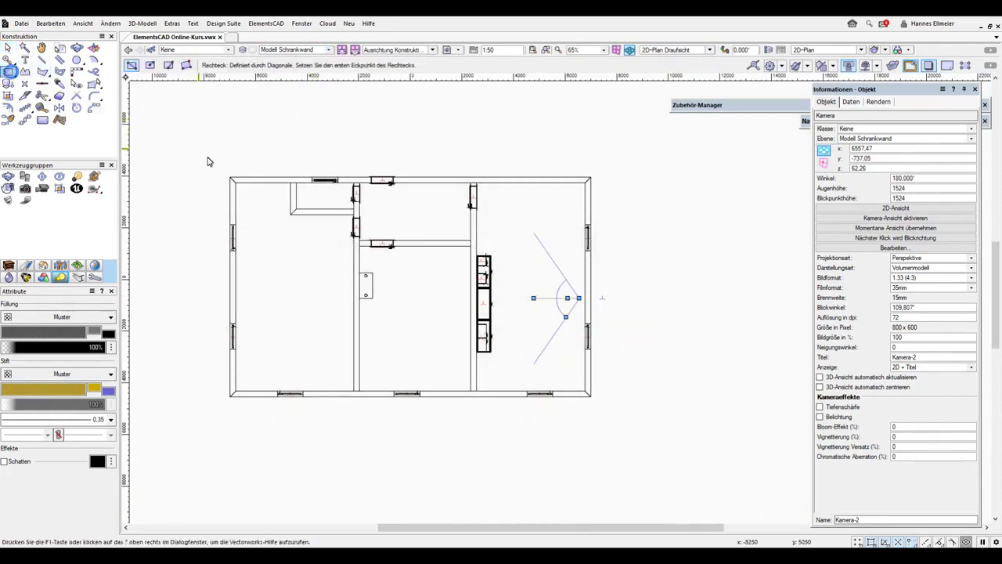
{"action": "left_click", "coordinate": [229, 177]}
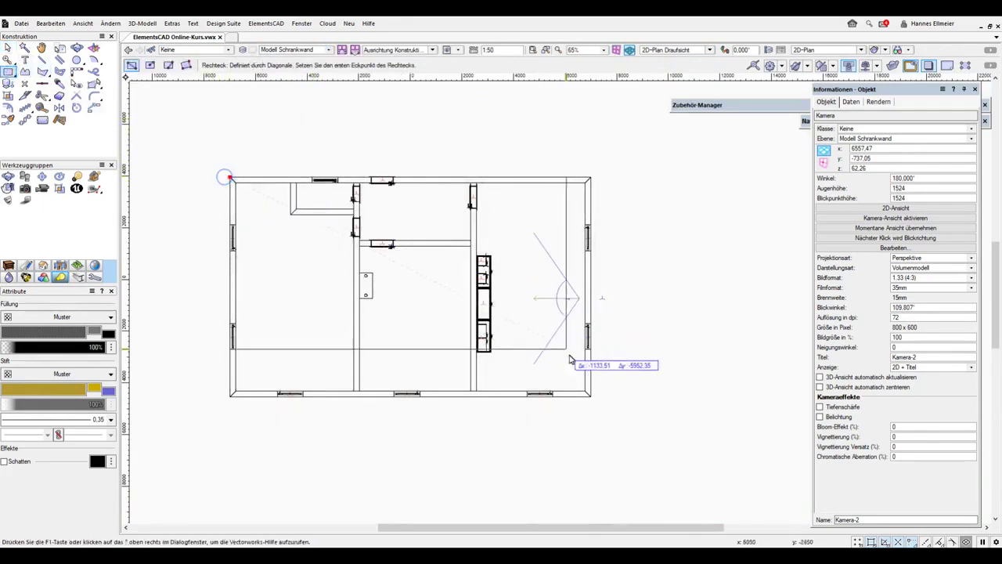
{"action": "left_click", "coordinate": [590, 396]}
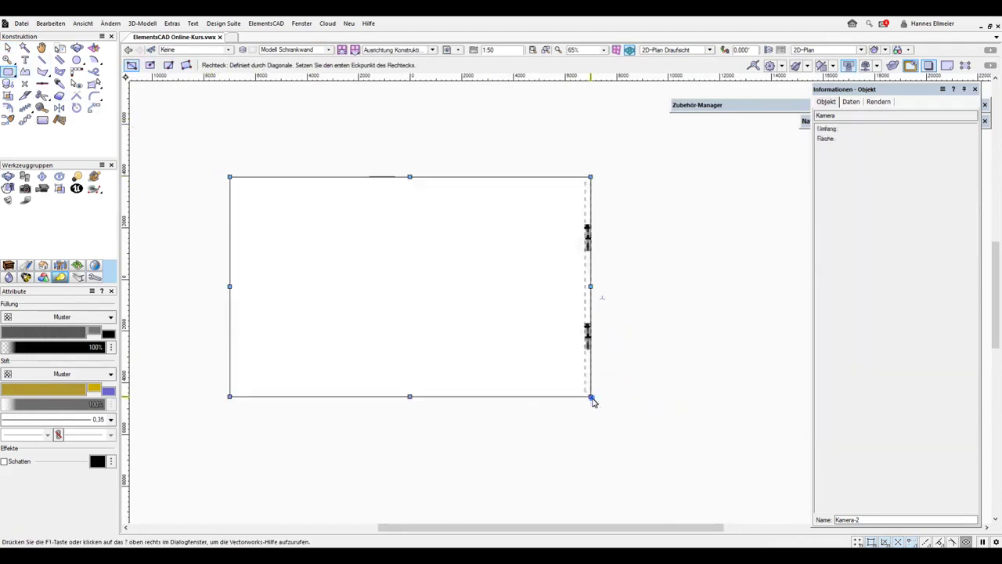
{"action": "left_click", "coordinate": [142, 24]}
{"action": "left_click", "coordinate": [149, 37]}
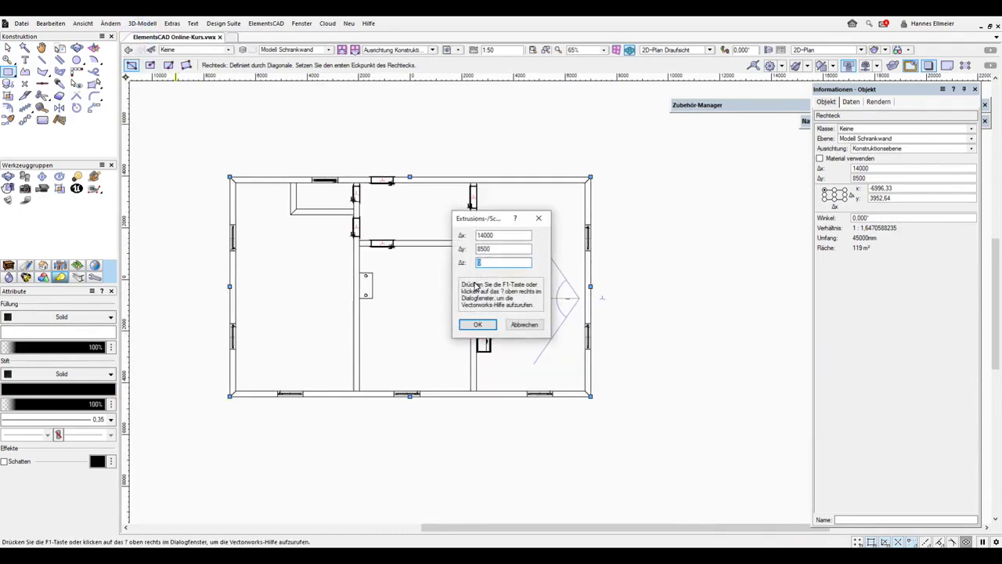
{"action": "left_click", "coordinate": [478, 324]}
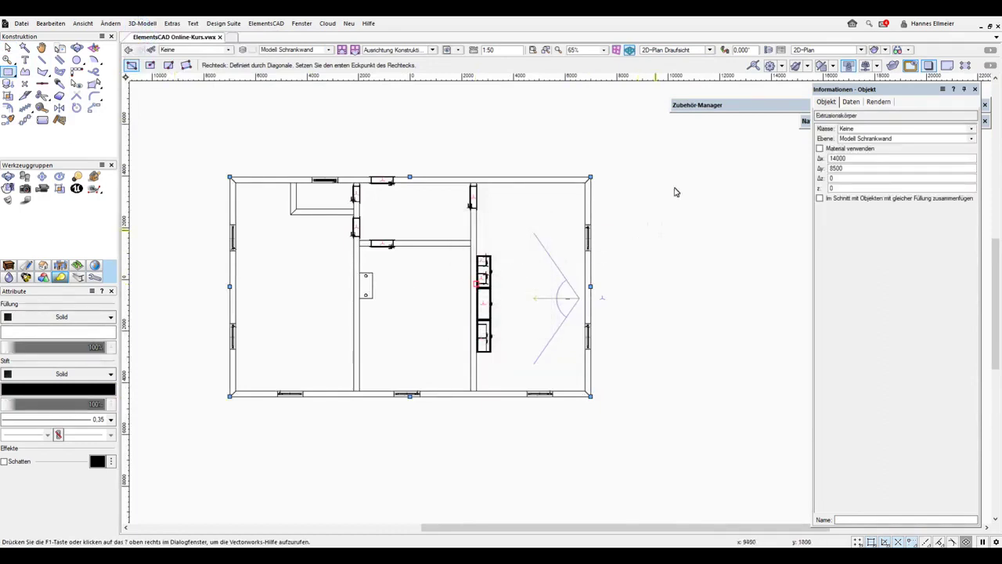
Pick the Holz Kirsche europäisch (Arroway Wood 014) RT texture from the Materialien.vwx library
{"action": "mouse_move", "coordinate": [738, 104]}
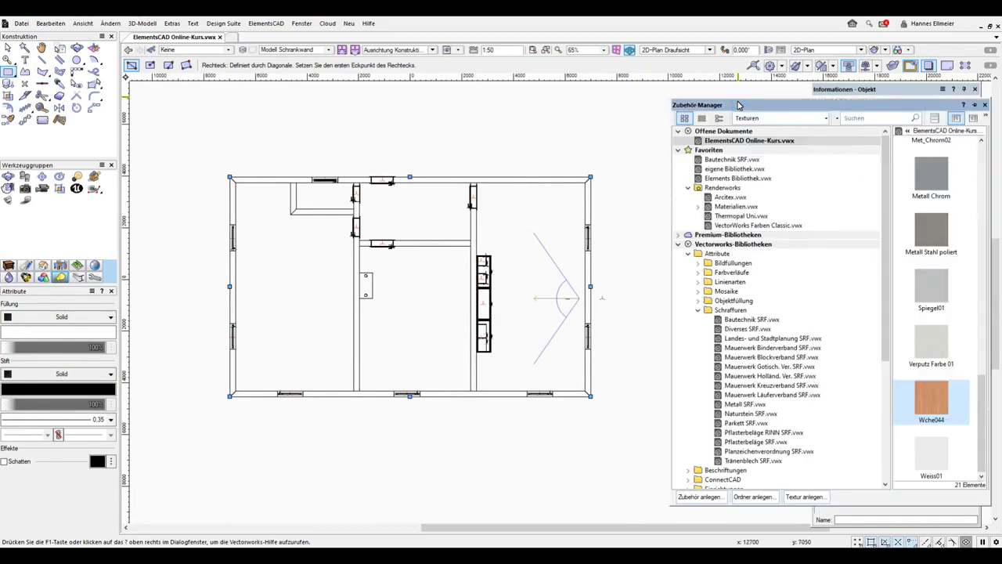
{"action": "left_click_drag", "start_coordinate": [887, 252], "coordinate": [888, 371]}
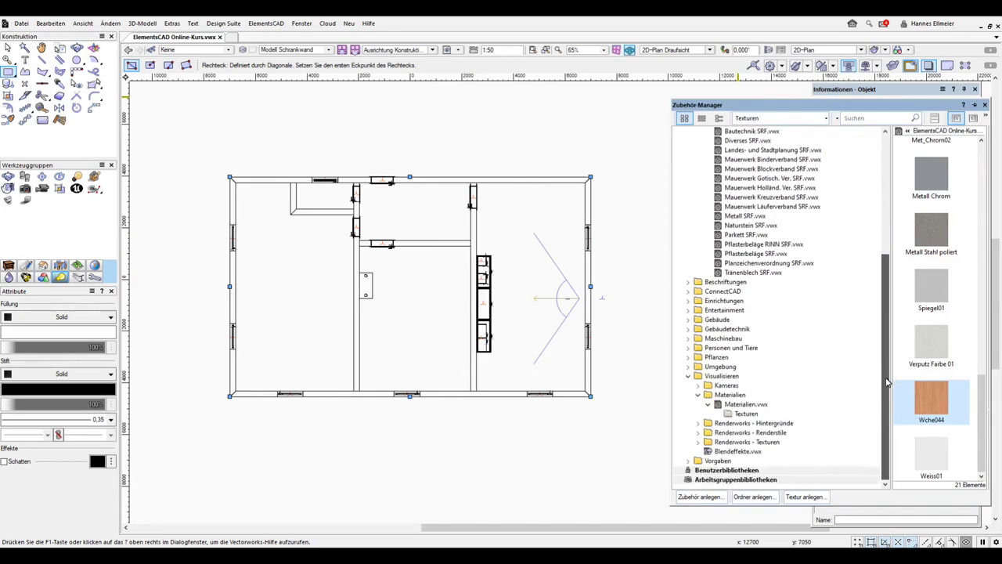
{"action": "left_click_drag", "start_coordinate": [887, 376], "coordinate": [885, 280]}
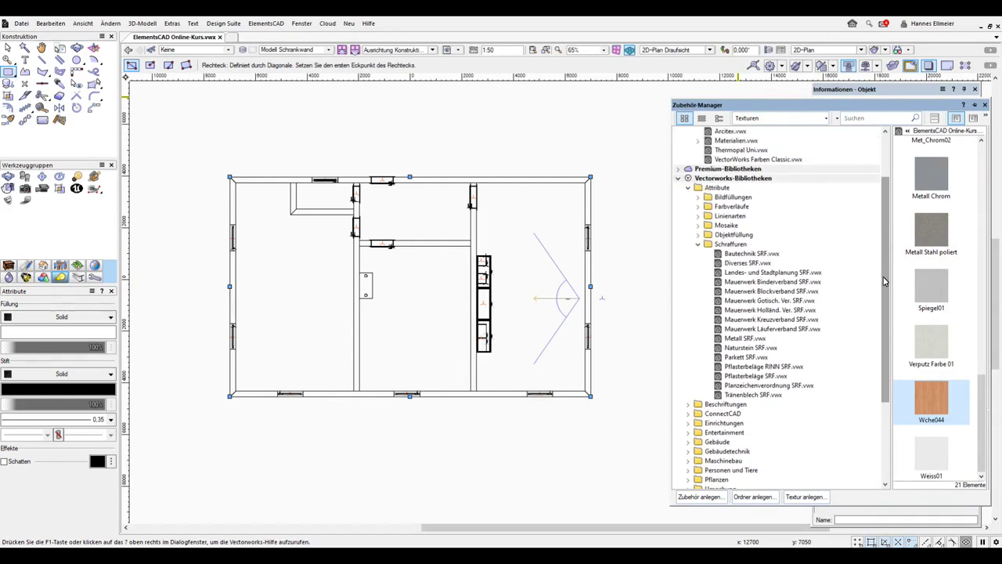
{"action": "scroll", "coordinate": [806, 360], "scroll_direction": "down", "scroll_amount": 4}
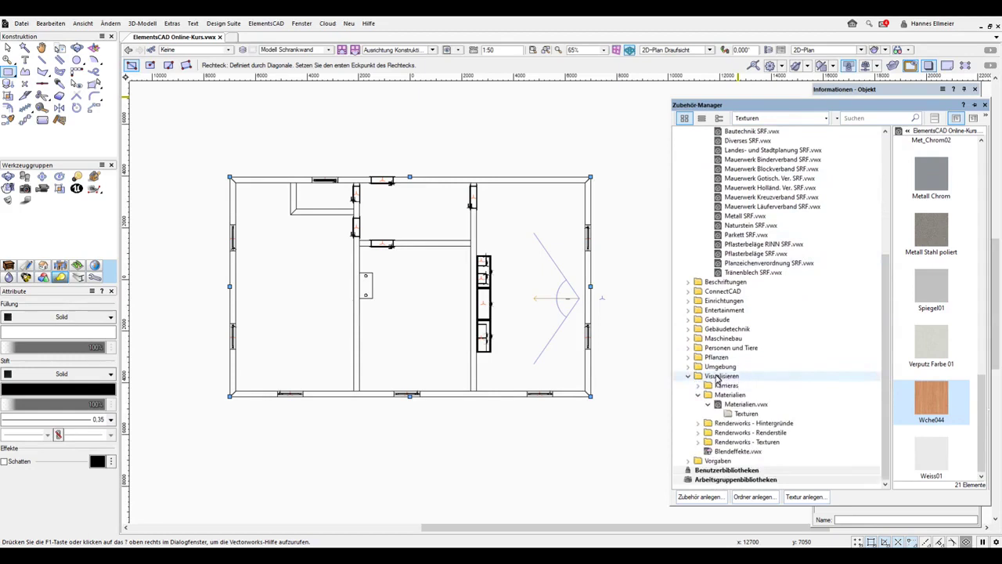
{"action": "left_click", "coordinate": [744, 412]}
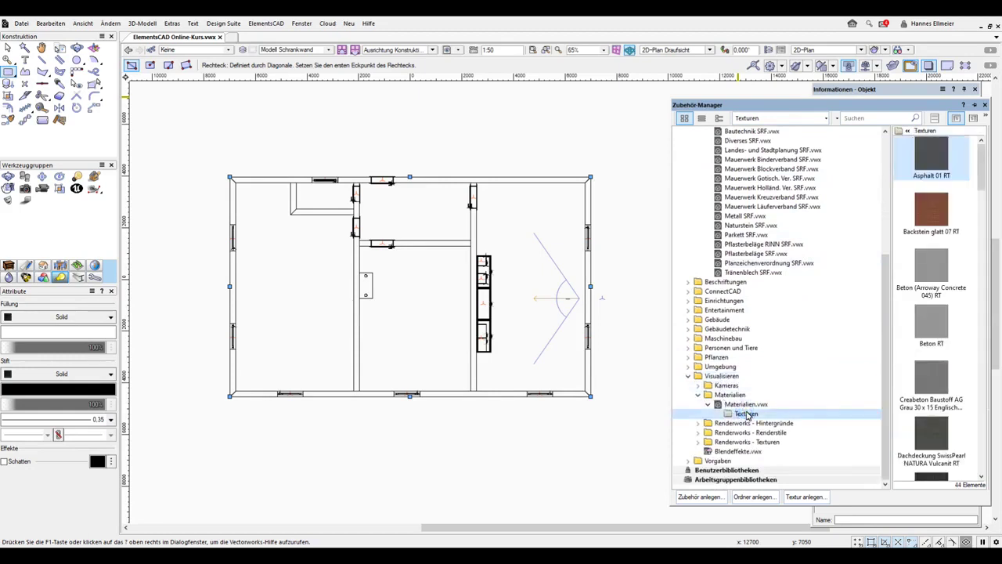
{"action": "left_click_drag", "start_coordinate": [982, 181], "coordinate": [989, 263]}
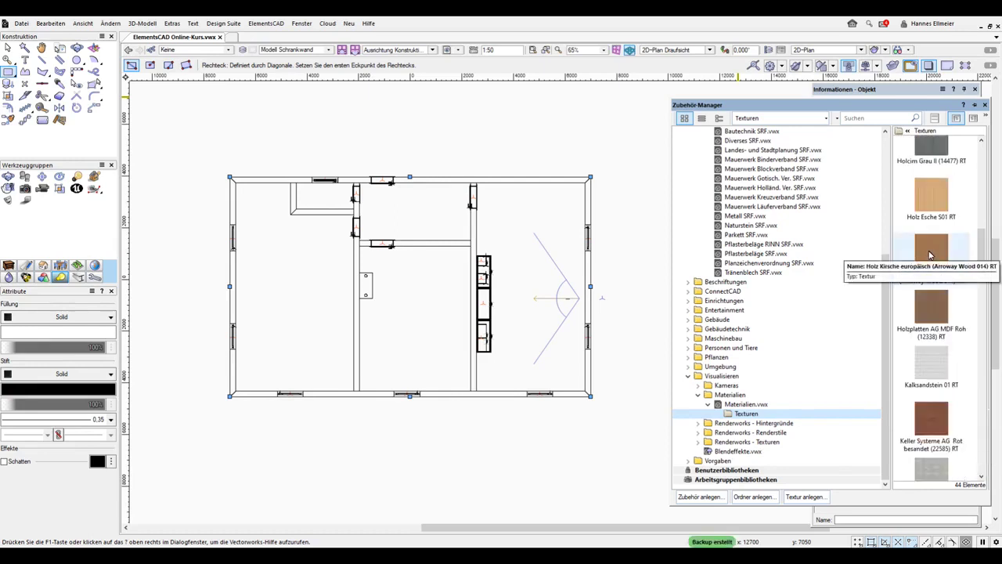
{"action": "left_click", "coordinate": [930, 253]}
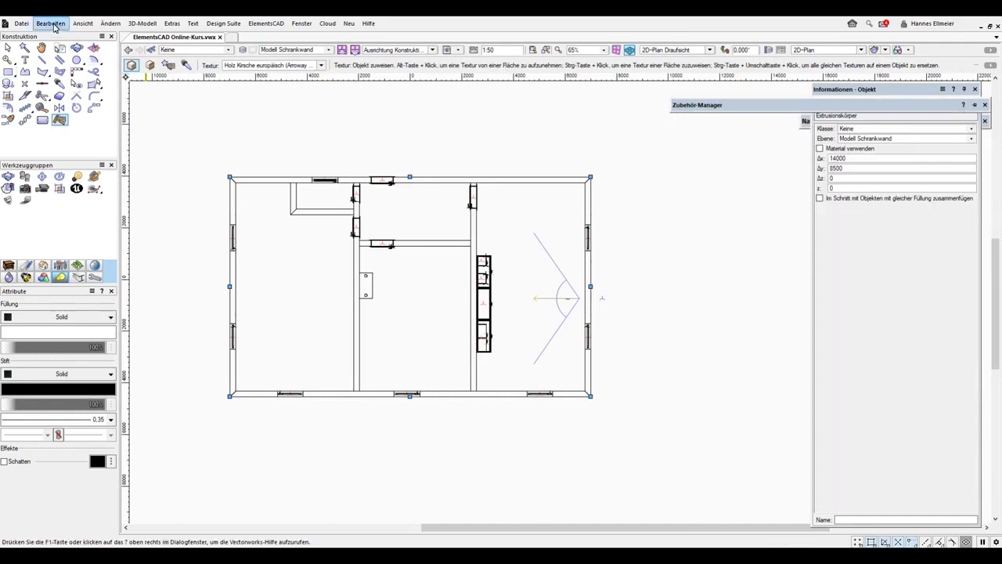
Paste a copy of the room extrusion in place and raise it to z 2500
{"action": "left_click", "coordinate": [53, 25]}
{"action": "left_click", "coordinate": [66, 113]}
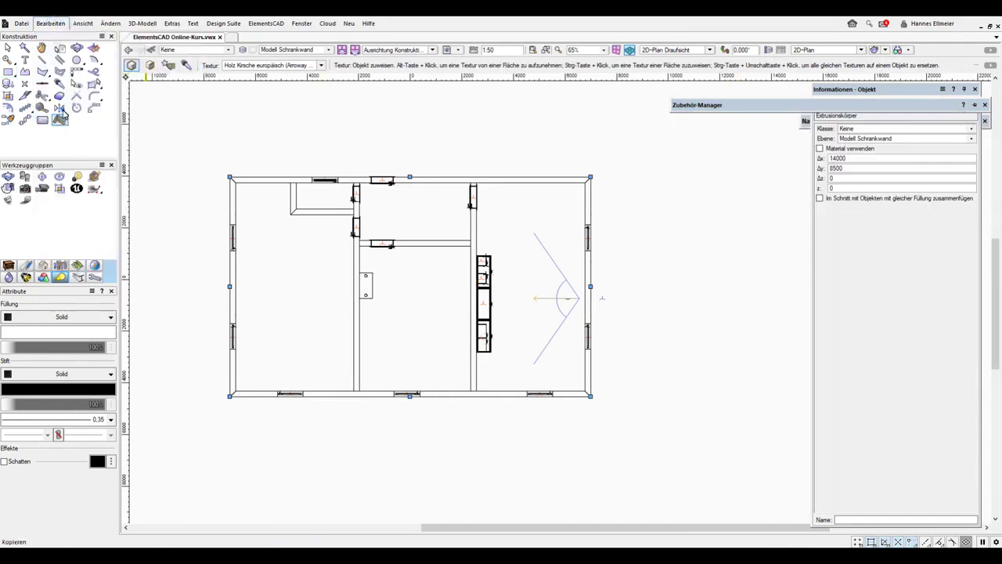
{"action": "left_click", "coordinate": [53, 25]}
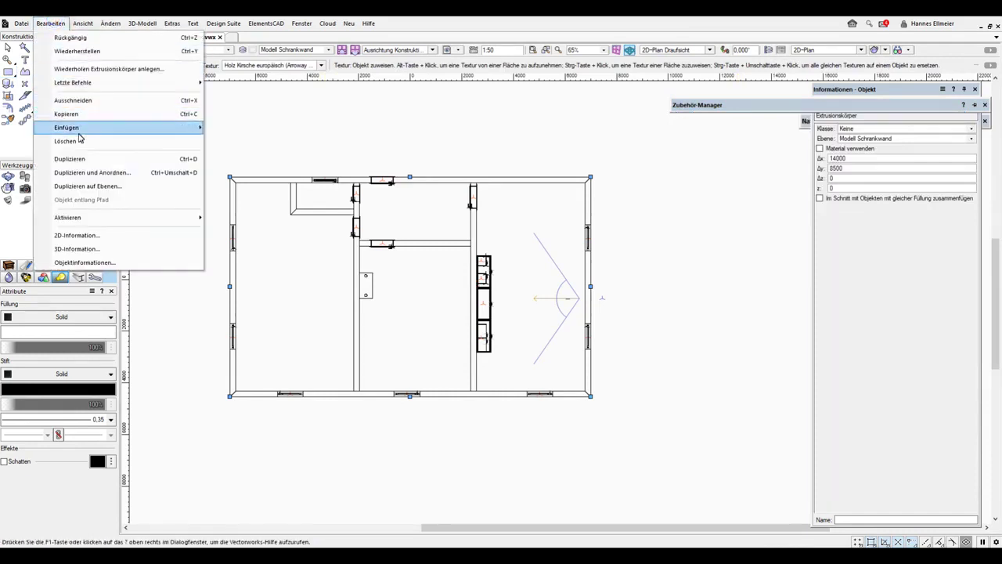
{"action": "mouse_move", "coordinate": [202, 128]}
{"action": "left_click", "coordinate": [259, 142]}
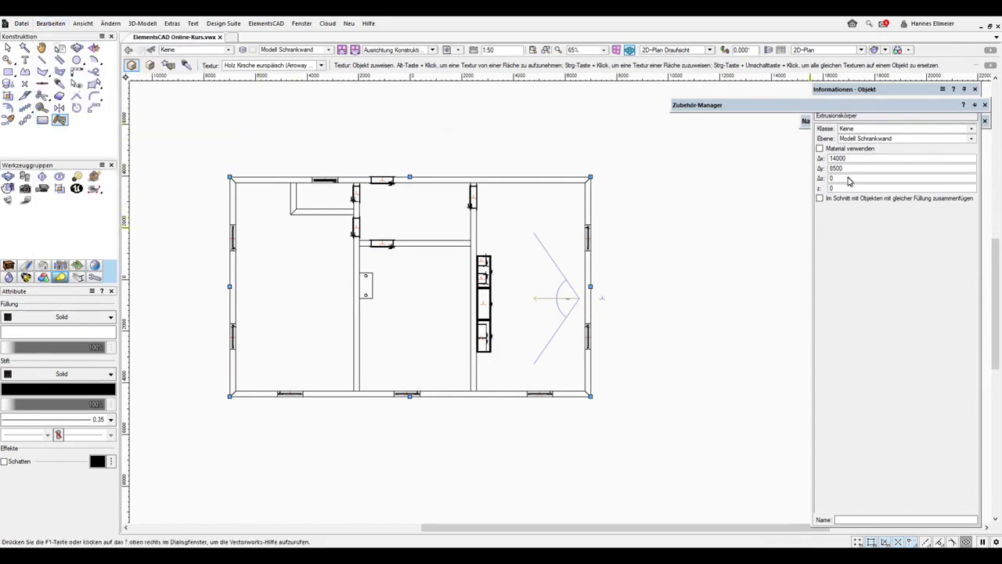
{"action": "left_click", "coordinate": [861, 90]}
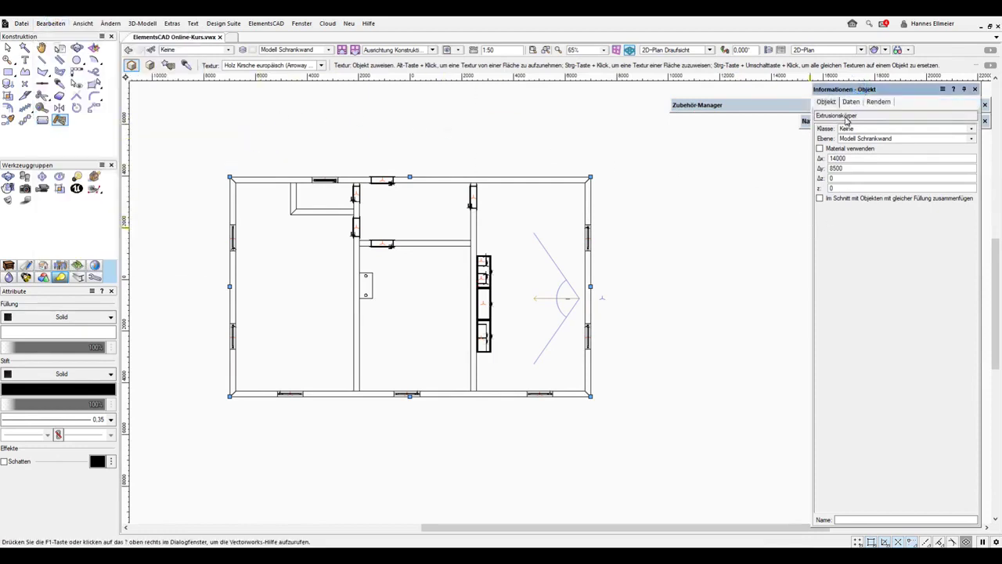
{"action": "double_click", "coordinate": [844, 190]}
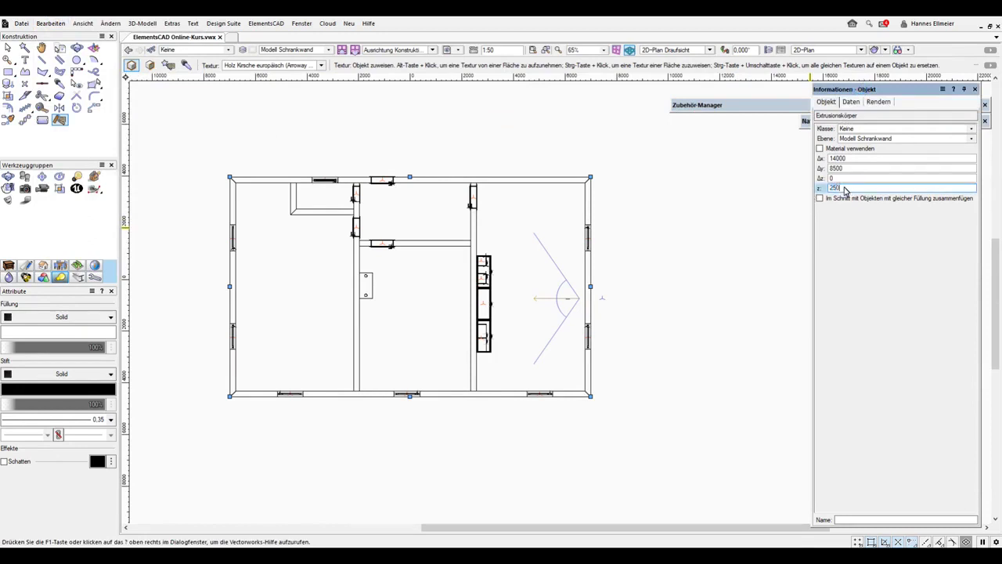
{"action": "key", "text": "Return"}
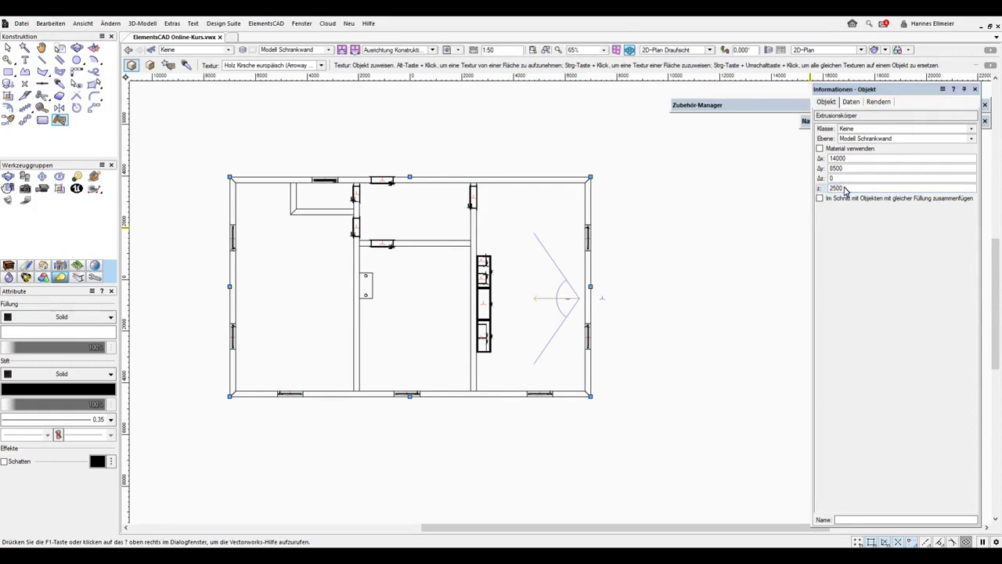
Import the Verputz 01 RT plaster texture and make it current
{"action": "left_click", "coordinate": [766, 110]}
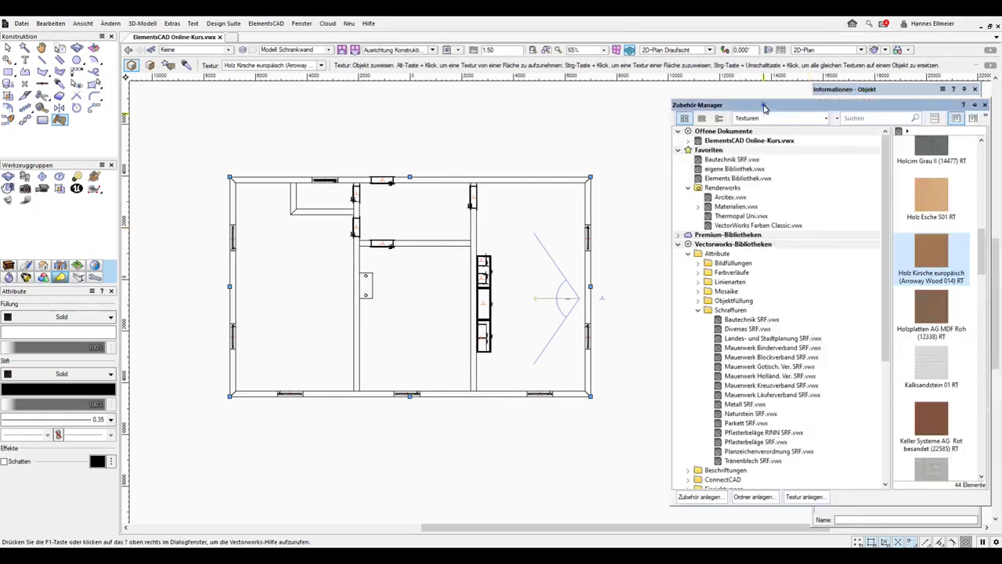
{"action": "left_click_drag", "start_coordinate": [983, 258], "coordinate": [980, 423]}
{"action": "key", "text": "alt"}
{"action": "double_click", "coordinate": [931, 332]}
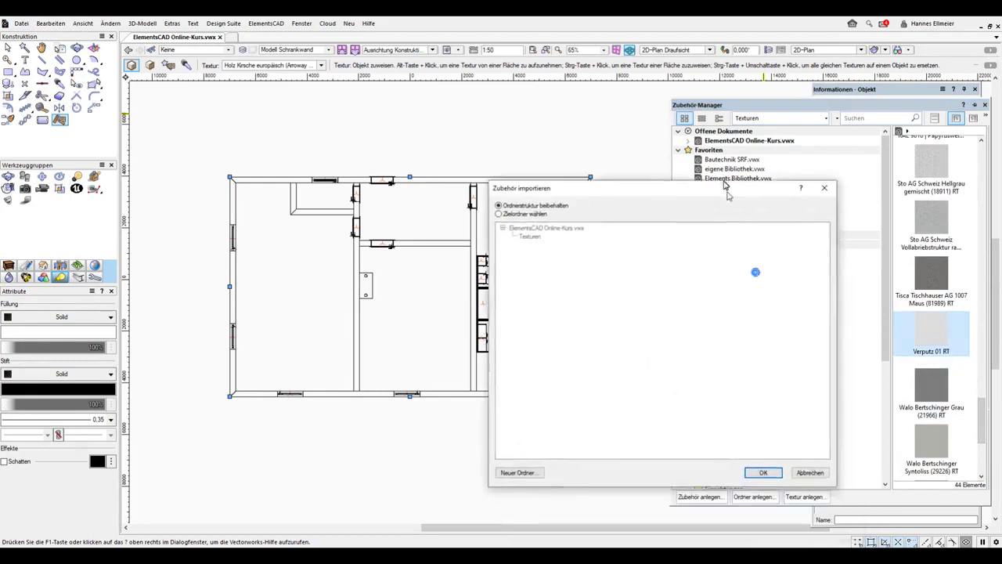
{"action": "left_click", "coordinate": [757, 458]}
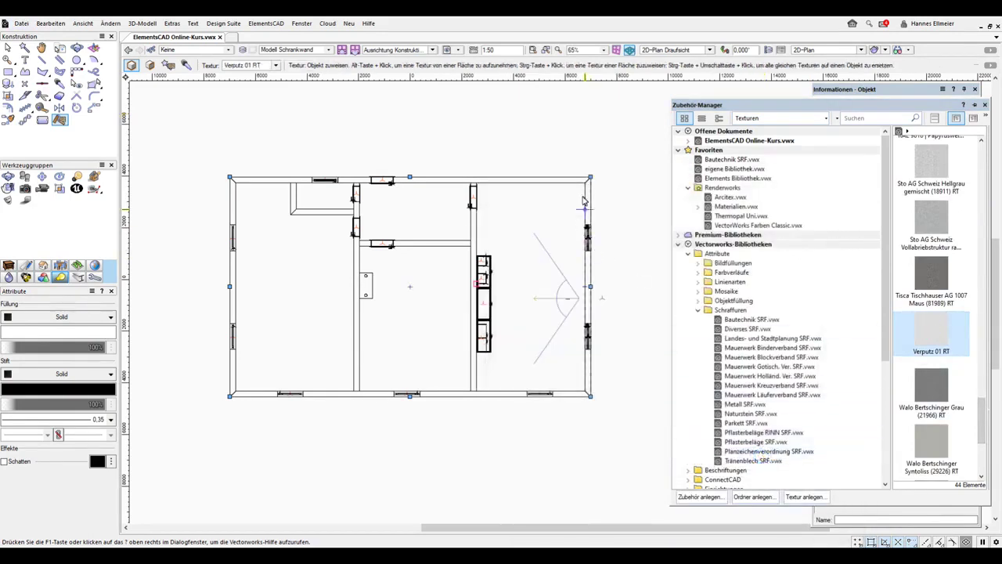
Select Kamera-2 in the plan and activate its camera view
{"action": "left_click", "coordinate": [563, 279]}
{"action": "left_click", "coordinate": [562, 279]}
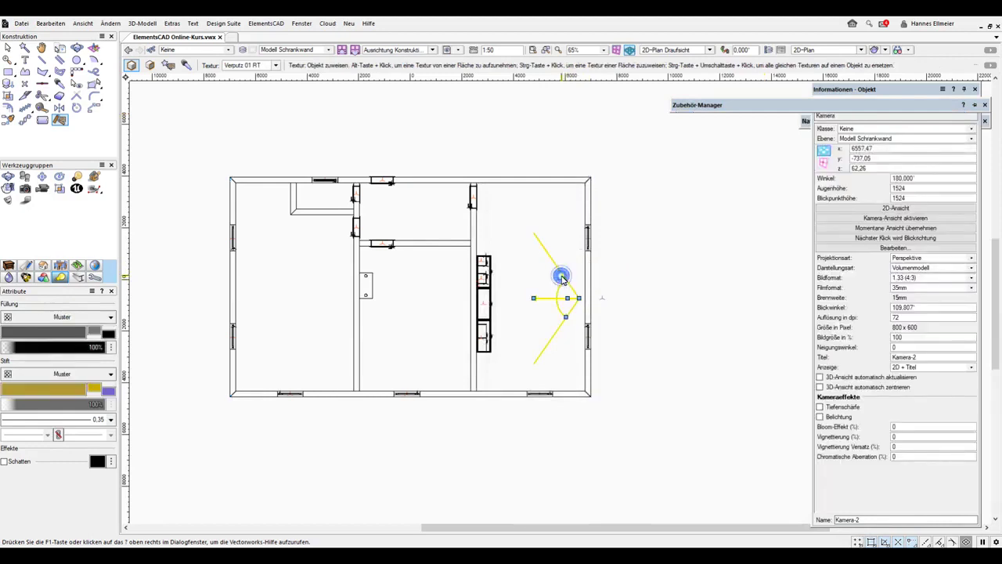
{"action": "left_click", "coordinate": [898, 220]}
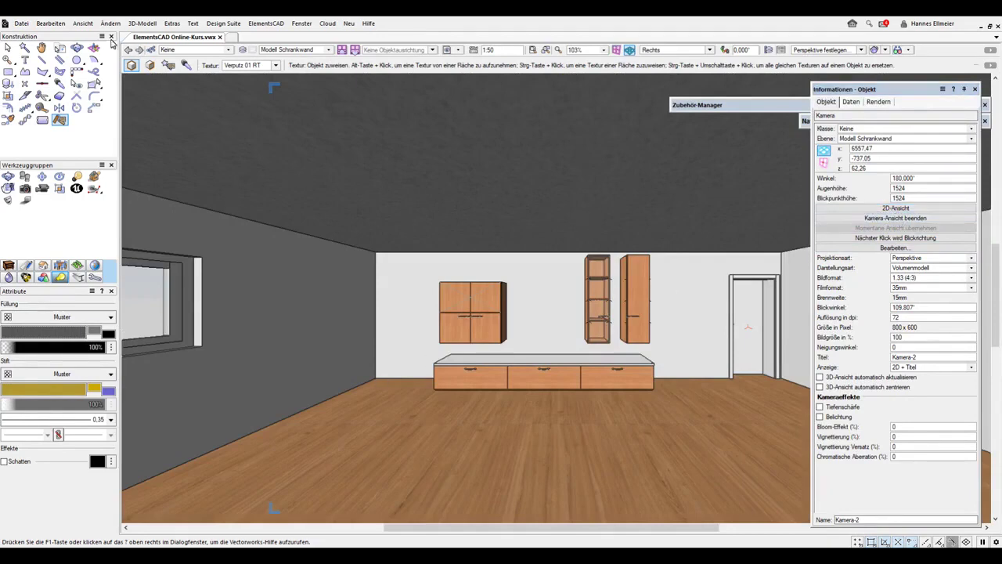
Create a viewport of Kamera-2's view on the DIN A2 quer sheet layer, without a drawing label
{"action": "left_click", "coordinate": [83, 24]}
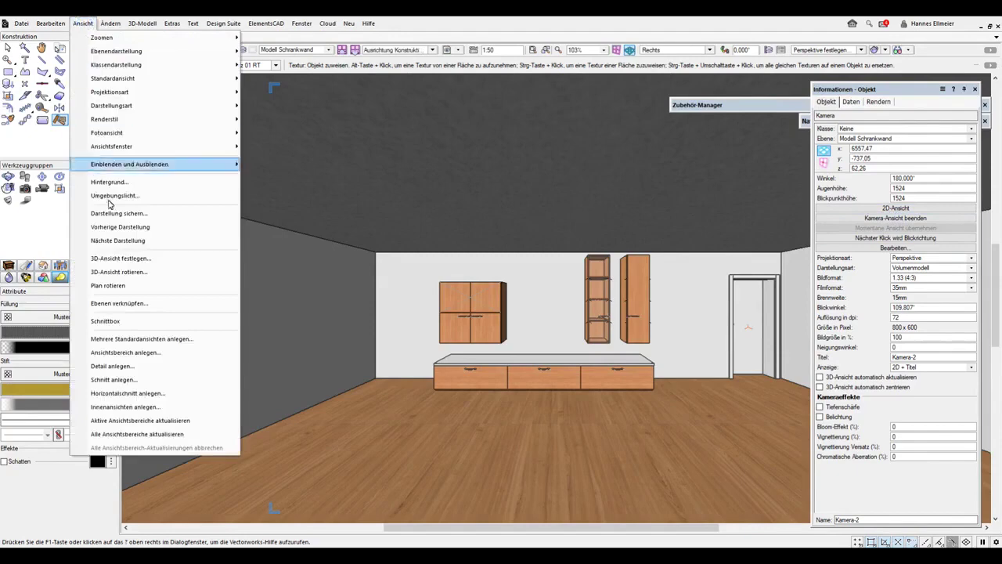
{"action": "left_click", "coordinate": [125, 352]}
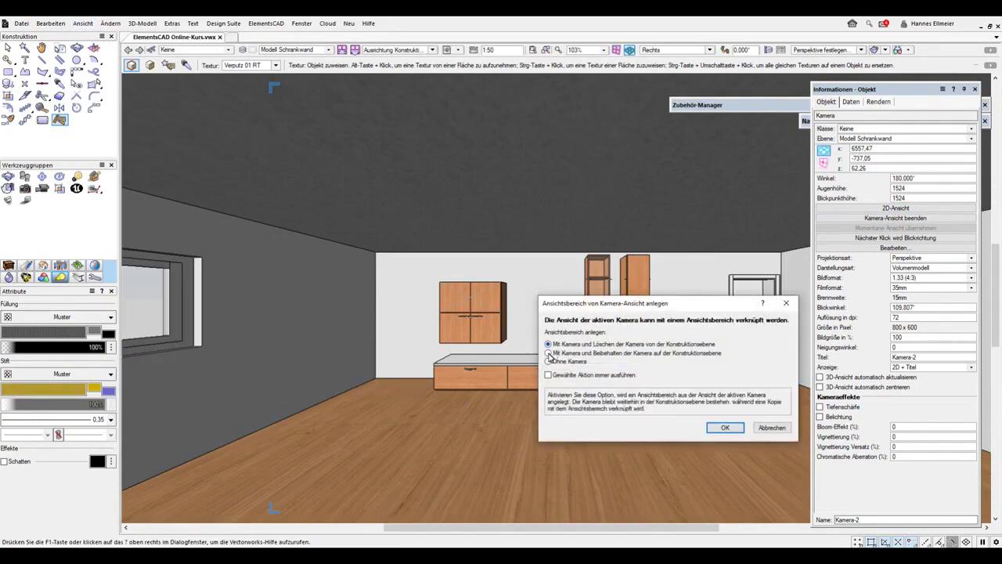
{"action": "left_click", "coordinate": [549, 353]}
{"action": "left_click", "coordinate": [726, 429]}
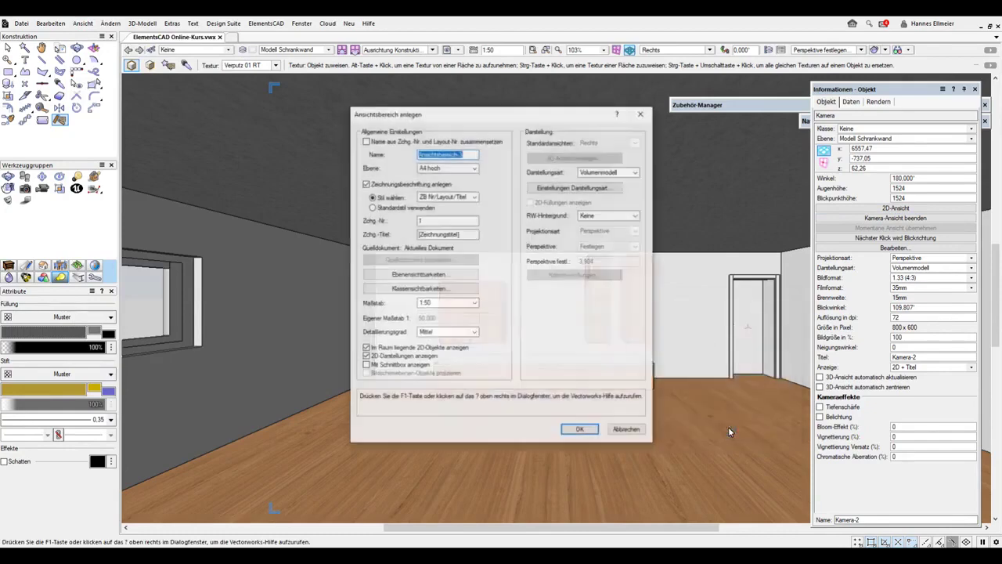
{"action": "left_click", "coordinate": [365, 184]}
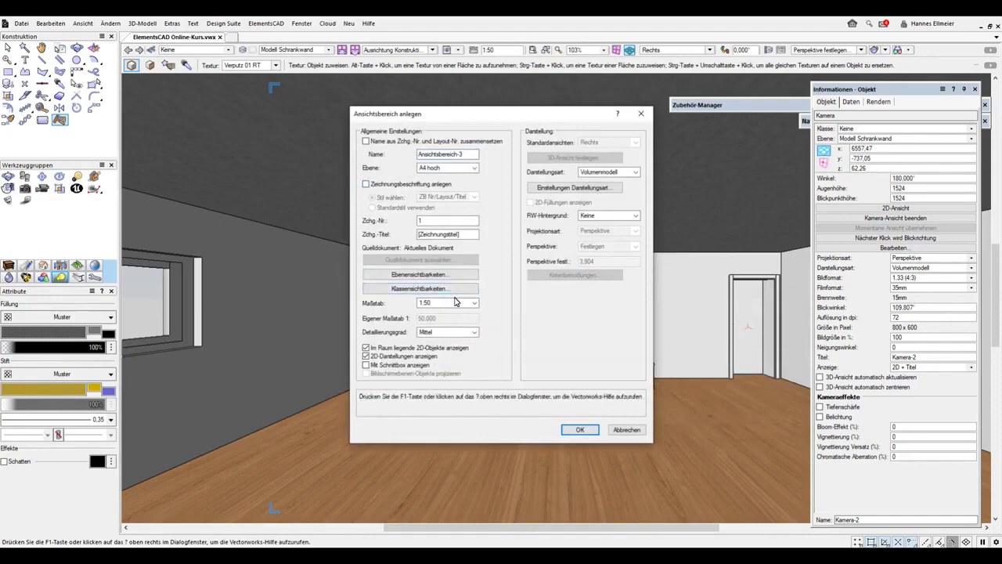
{"action": "left_click", "coordinate": [443, 168]}
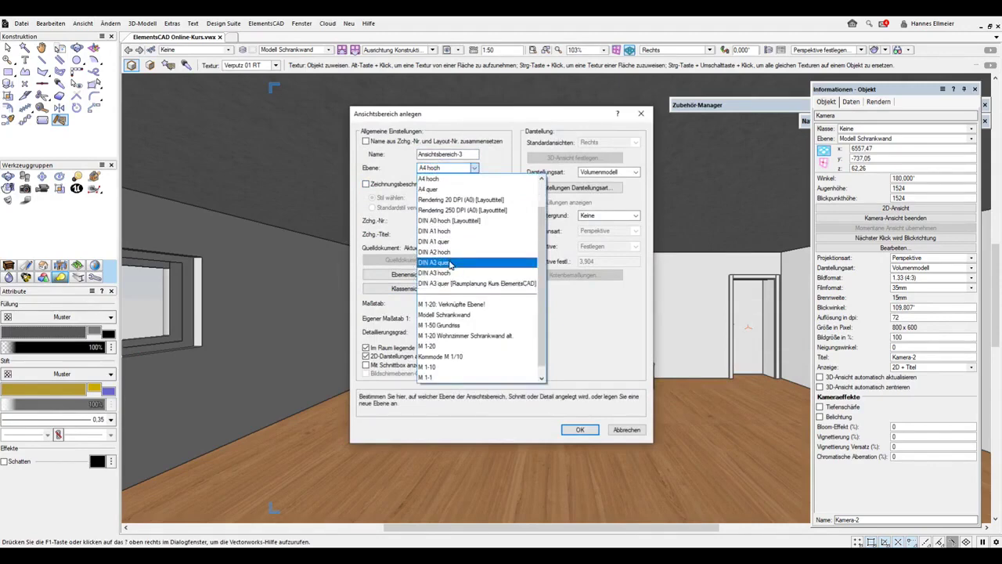
{"action": "left_click", "coordinate": [451, 264]}
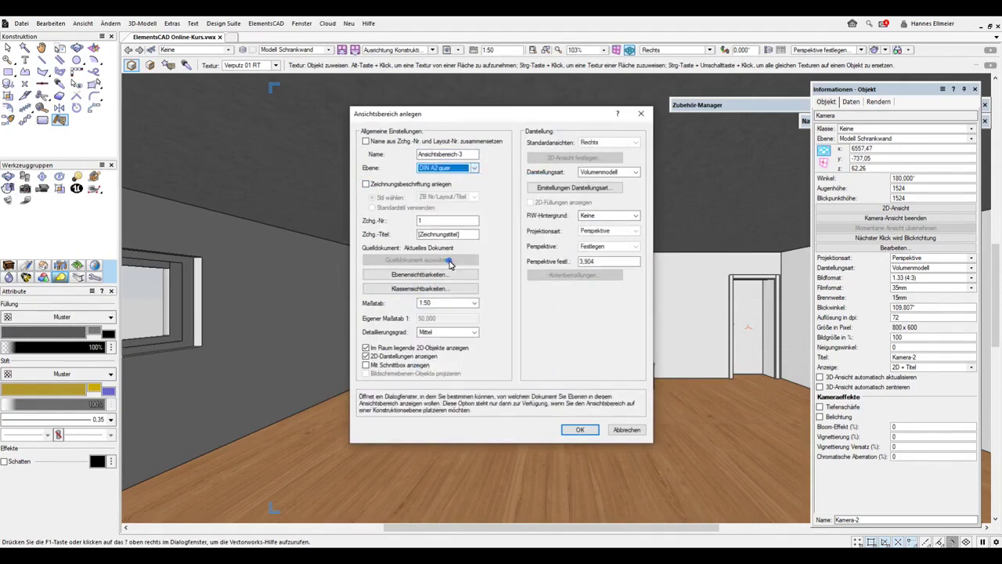
{"action": "left_click", "coordinate": [580, 430]}
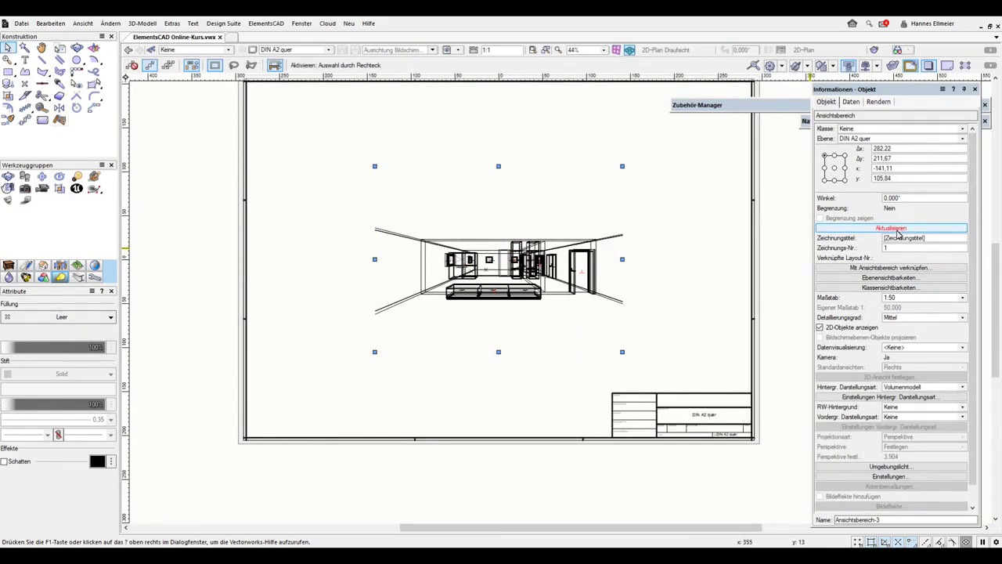
Update Ansichtsbereich-3 so it shows the colour-rendered room instead of a wireframe
{"action": "left_click", "coordinate": [897, 229]}
{"action": "scroll", "coordinate": [578, 252], "scroll_direction": "up", "scroll_amount": 4}
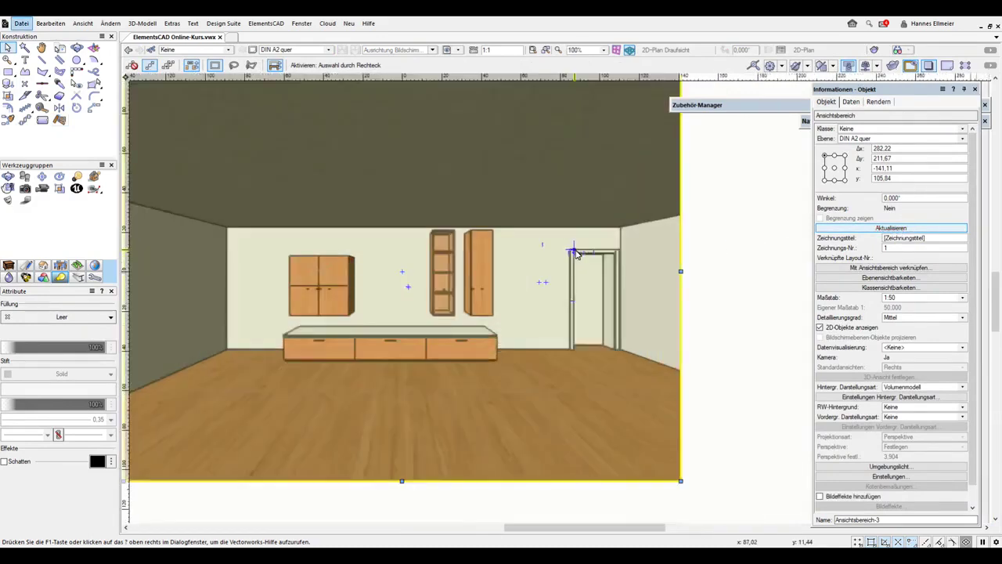
{"action": "scroll", "coordinate": [754, 289], "scroll_direction": "down", "scroll_amount": 4}
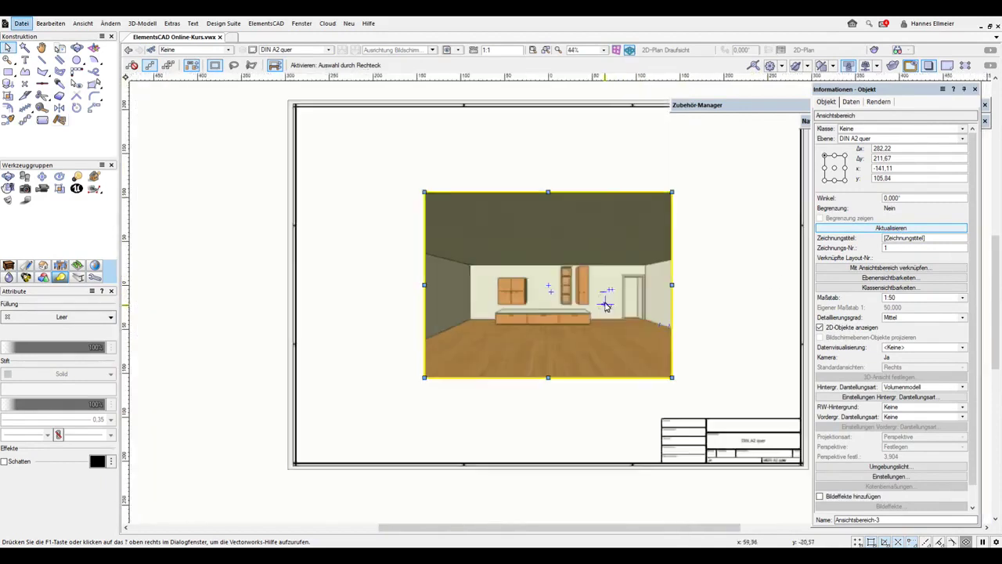
Move the viewport to the sheet's top-left and place a copy to its right
{"action": "left_click", "coordinate": [605, 305]}
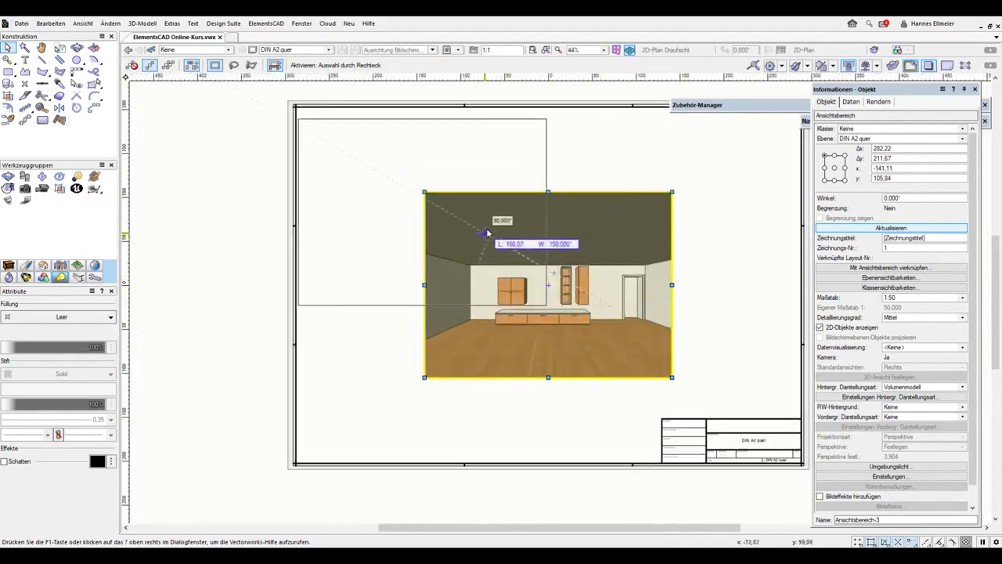
{"action": "left_click", "coordinate": [484, 232]}
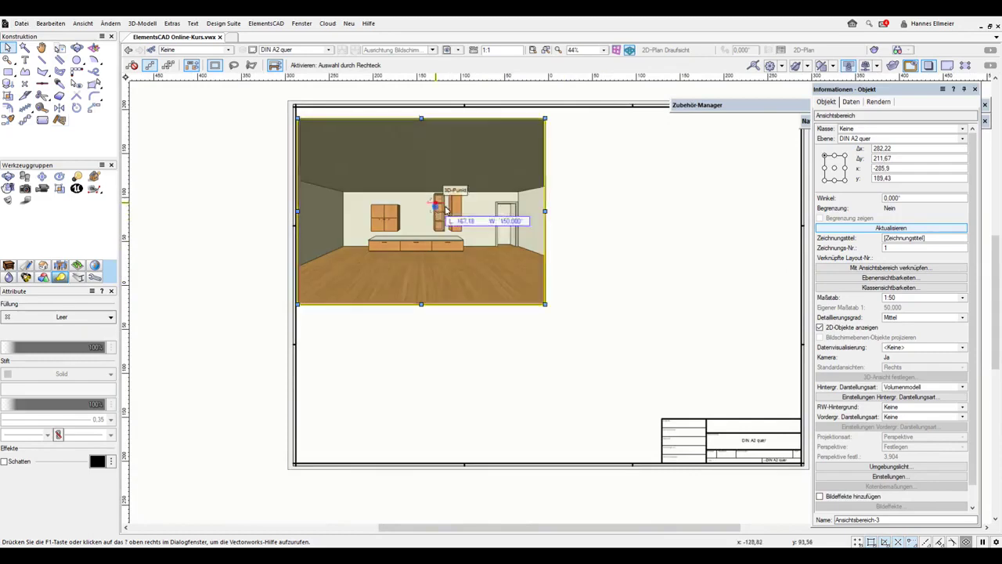
{"action": "left_click", "coordinate": [459, 210]}
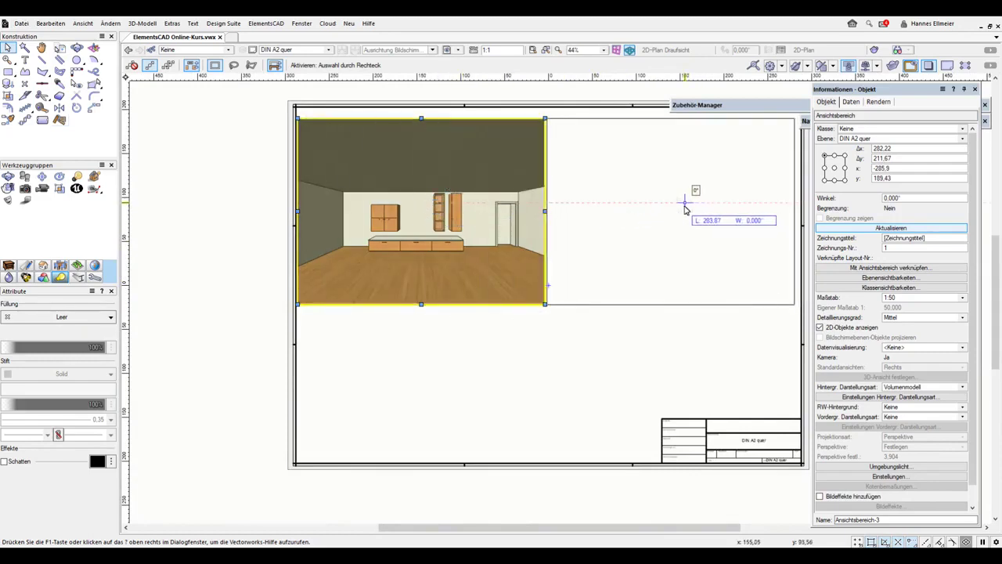
{"action": "left_click", "coordinate": [686, 208]}
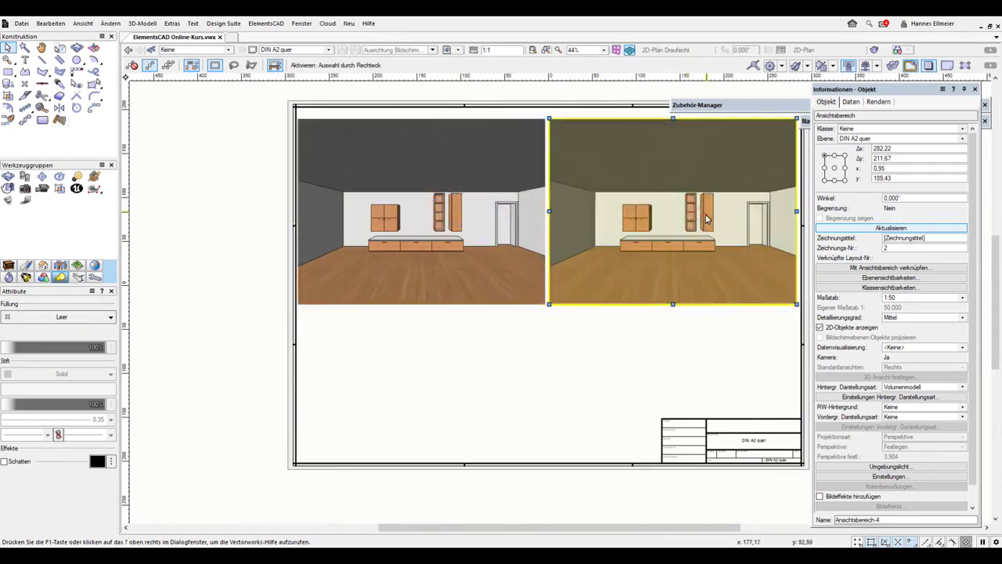
{"action": "middle_click_drag", "start_coordinate": [705, 219], "coordinate": [600, 281]}
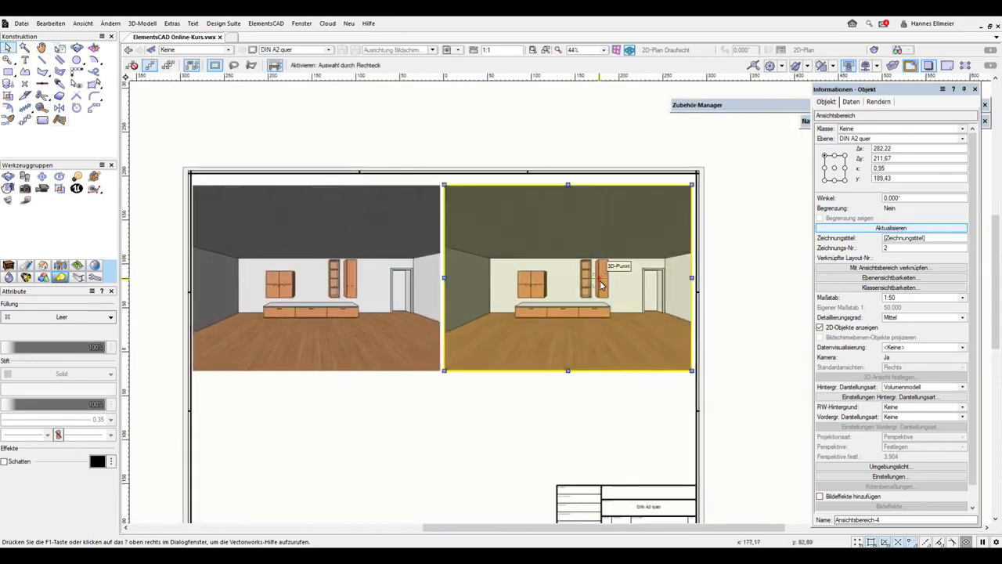
{"action": "scroll", "coordinate": [508, 293], "scroll_direction": "up", "scroll_amount": 2}
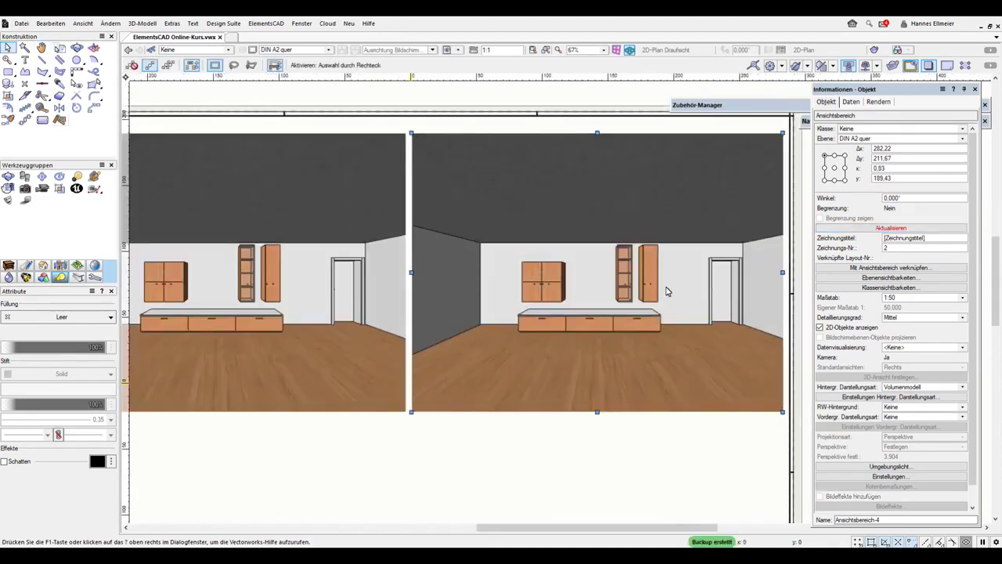
Set the Hilfskonstruktionen class to invisible in the right-hand viewport's class visibility
{"action": "left_click", "coordinate": [892, 288]}
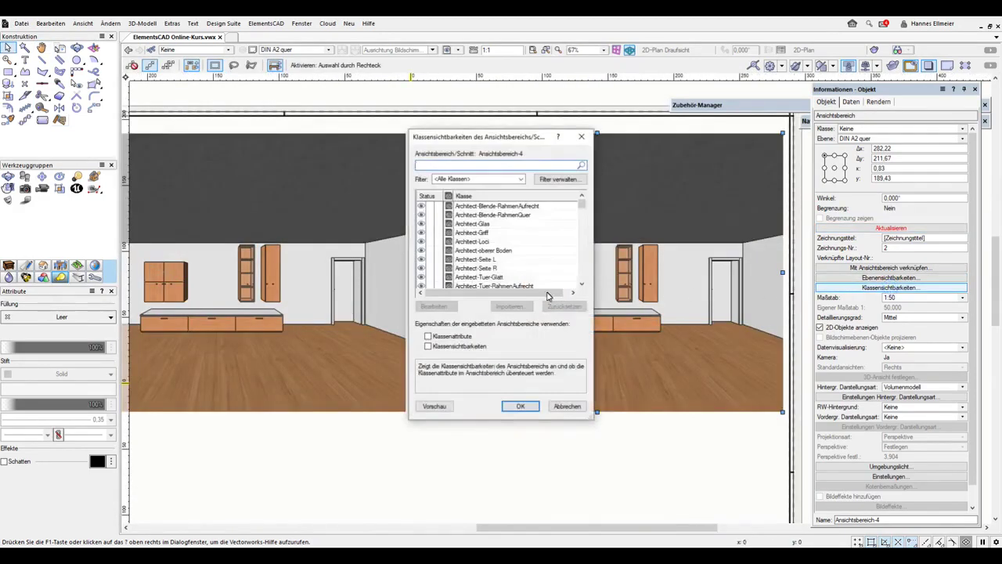
{"action": "left_click", "coordinate": [497, 268]}
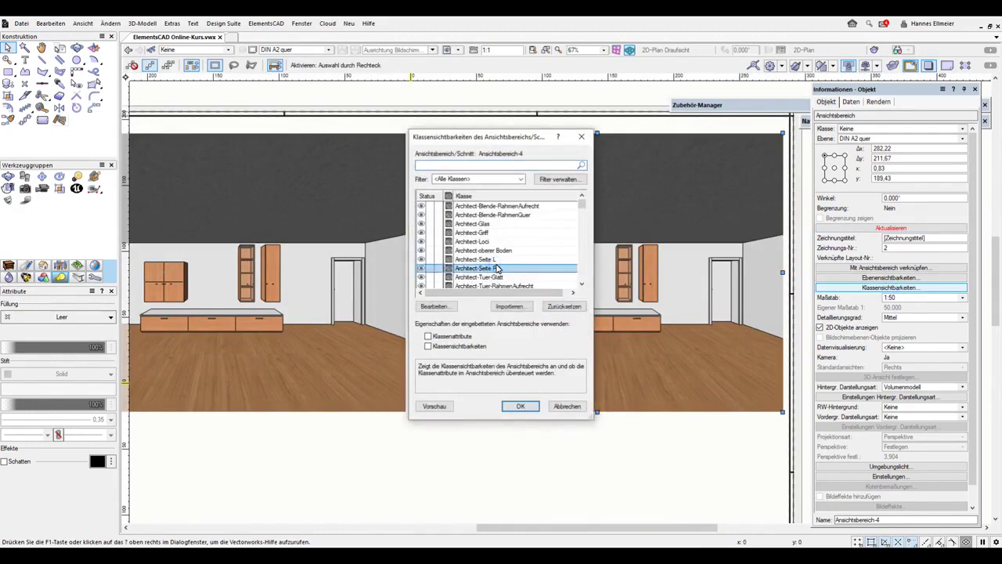
{"action": "key", "text": "h"}
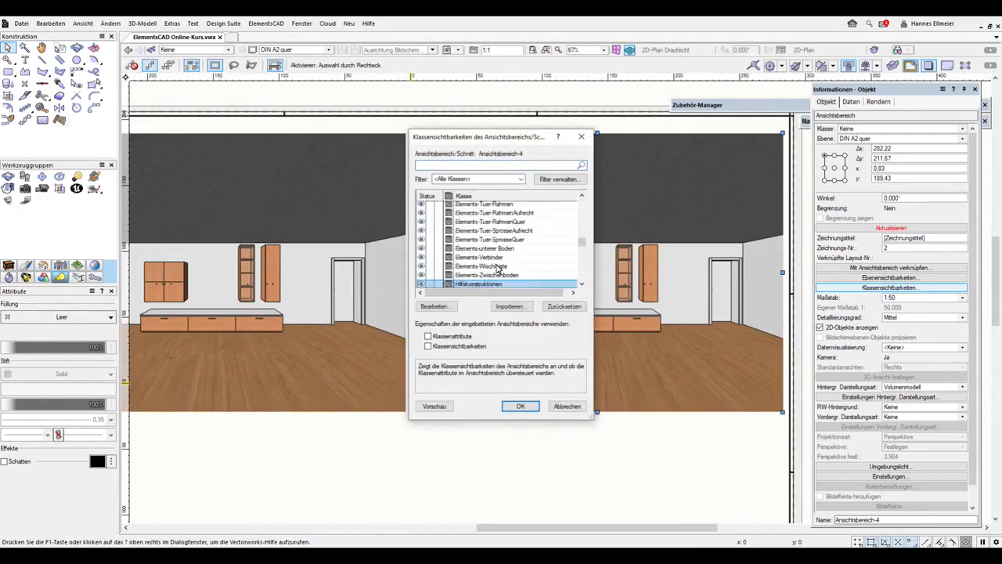
{"action": "left_click", "coordinate": [428, 284]}
{"action": "left_click_drag", "start_coordinate": [480, 137], "coordinate": [784, 128]}
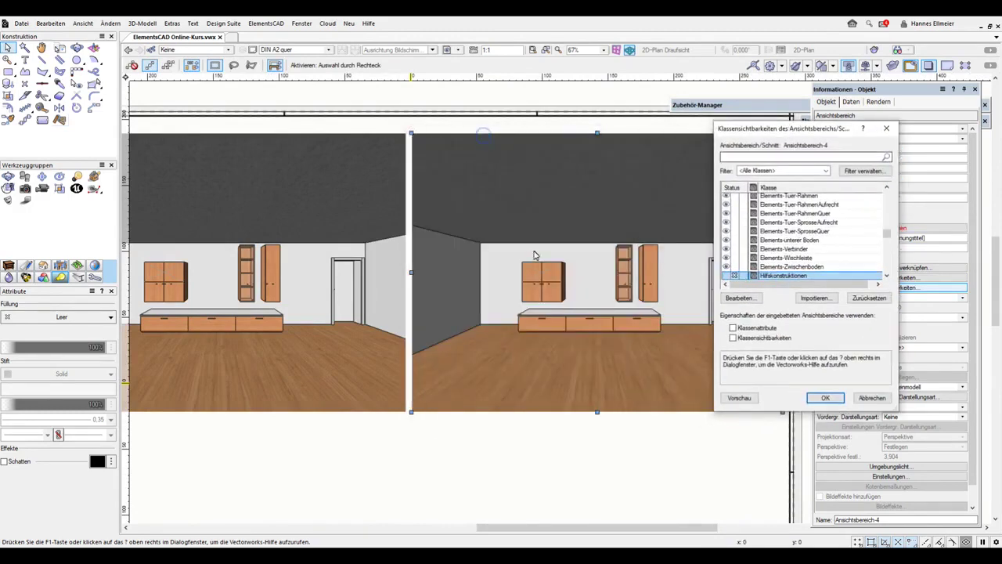
{"action": "left_click", "coordinate": [827, 400]}
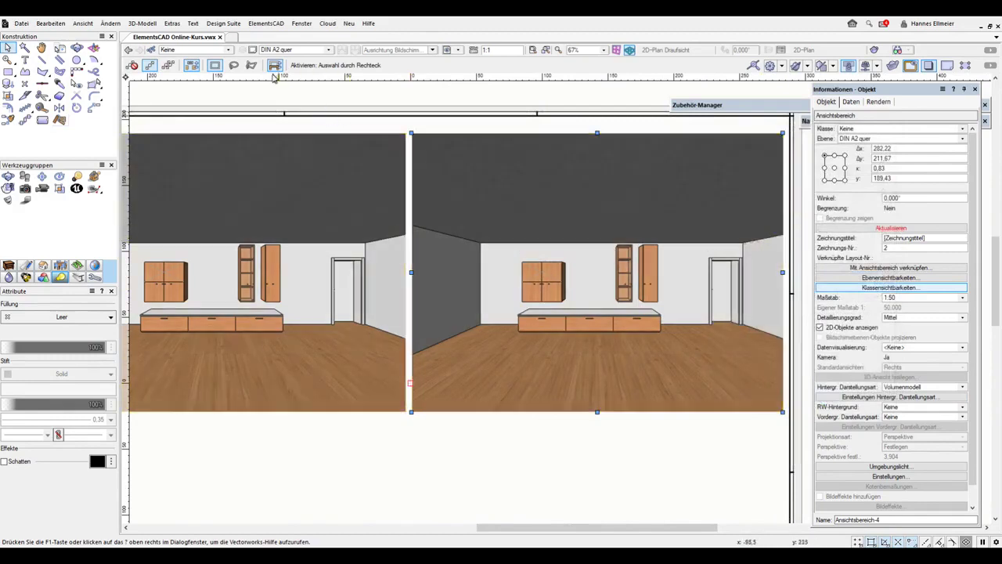
Change the DIN A2 quer sheet layer's resolution from 72 to 300 dpi
{"action": "left_click", "coordinate": [251, 50]}
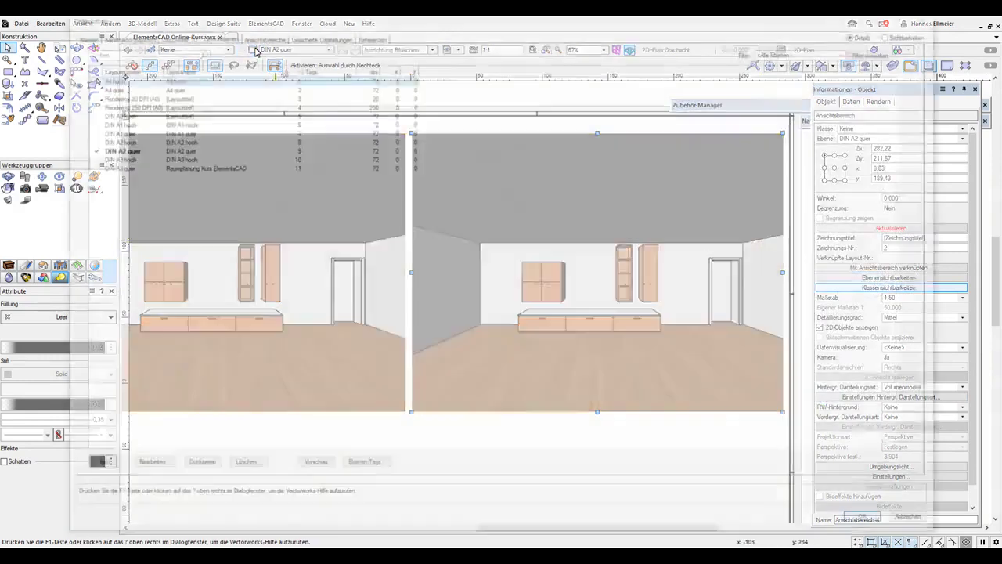
{"action": "double_click", "coordinate": [370, 151]}
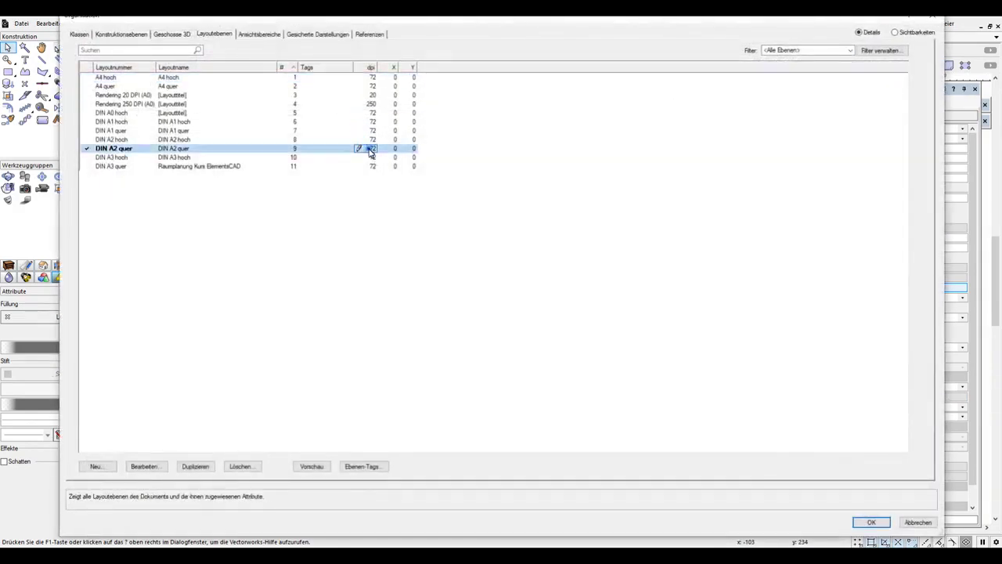
{"action": "double_click", "coordinate": [499, 235]}
{"action": "key", "text": "Return"}
Render the right-hand viewport in the Renderworks Innenansicht style and zoom out to the whole sheet
{"action": "left_click", "coordinate": [879, 523]}
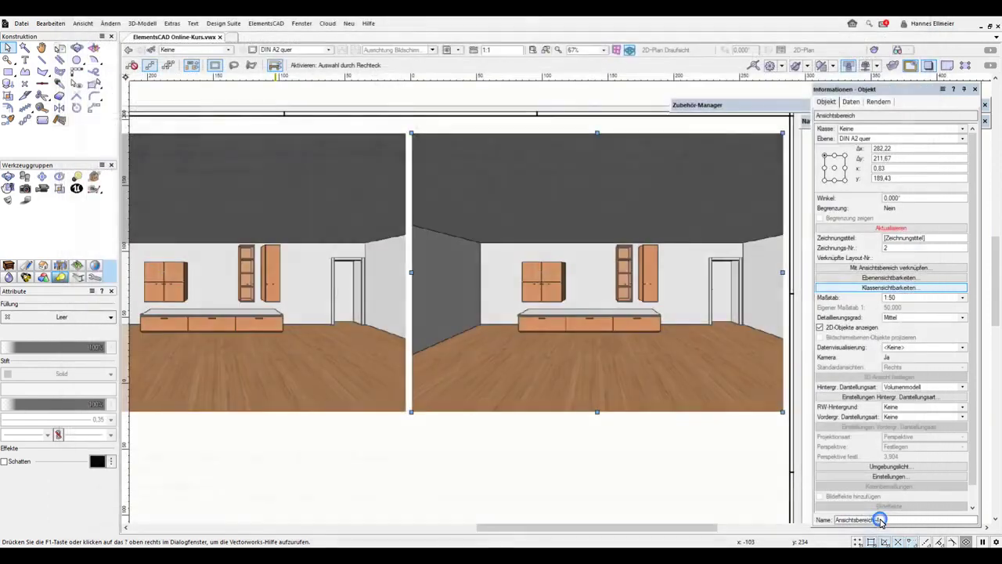
{"action": "left_click", "coordinate": [924, 387]}
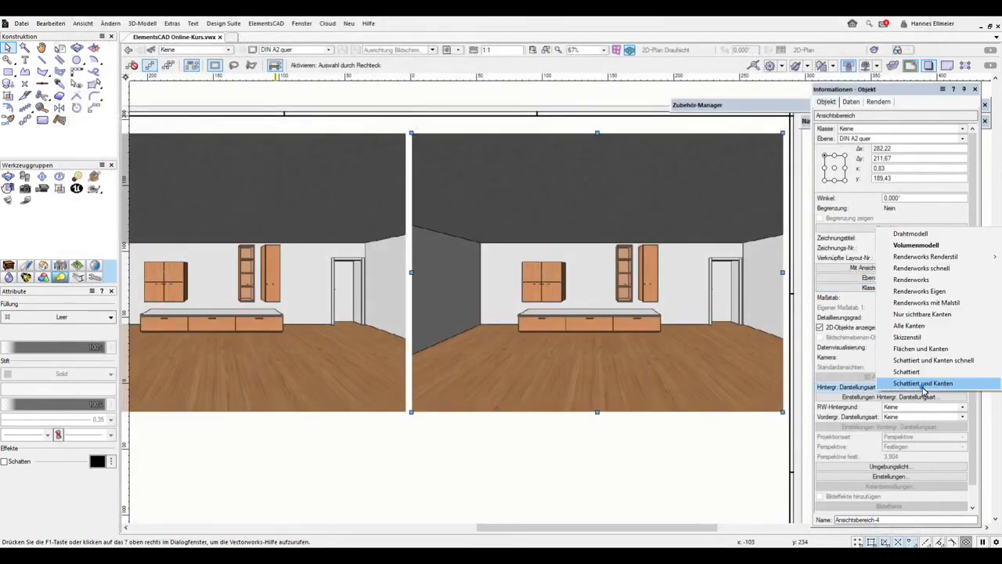
{"action": "mouse_move", "coordinate": [928, 257]}
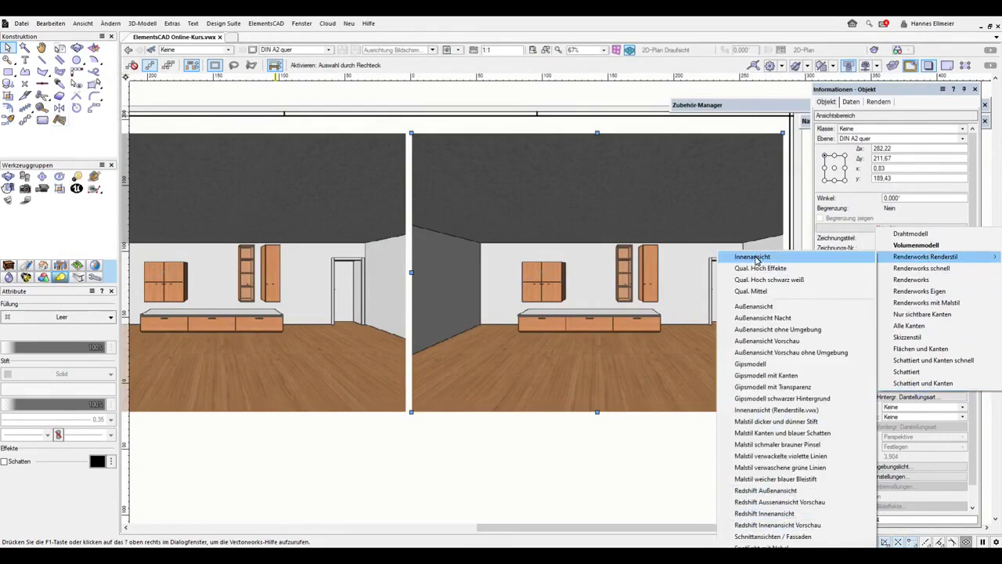
{"action": "left_click", "coordinate": [753, 257]}
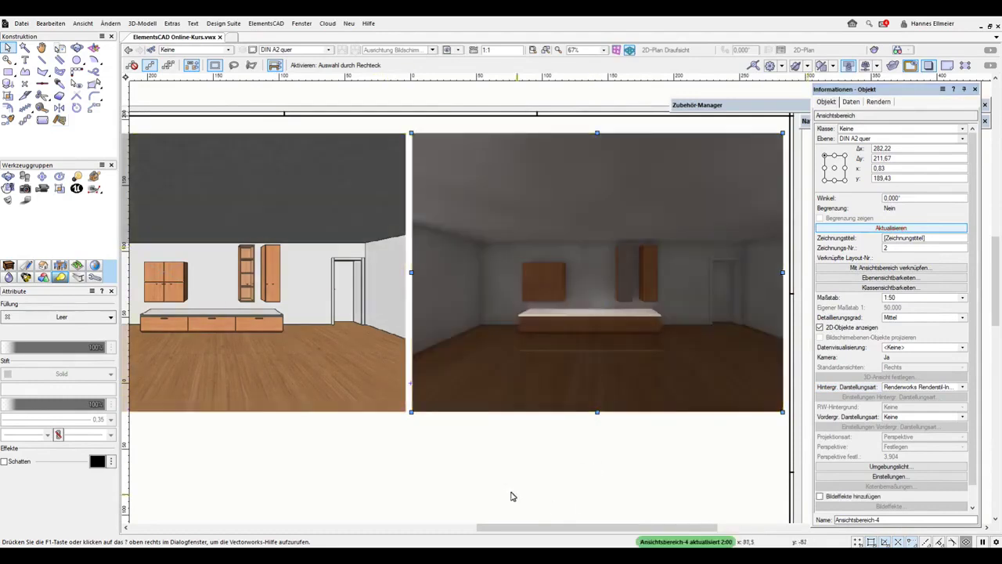
{"action": "scroll", "coordinate": [500, 489], "scroll_direction": "down", "scroll_amount": 2}
{"action": "mouse_move", "coordinate": [489, 487]}
{"action": "middle_mouse_down"}
{"action": "mouse_move", "coordinate": [567, 368]}
{"action": "mouse_move", "coordinate": [546, 365]}
{"action": "middle_mouse_up"}
Copy the left viewport below it, crop it to a rectangle around the cabinets, and move it up
{"action": "left_click_drag", "start_coordinate": [443, 213], "coordinate": [439, 409]}
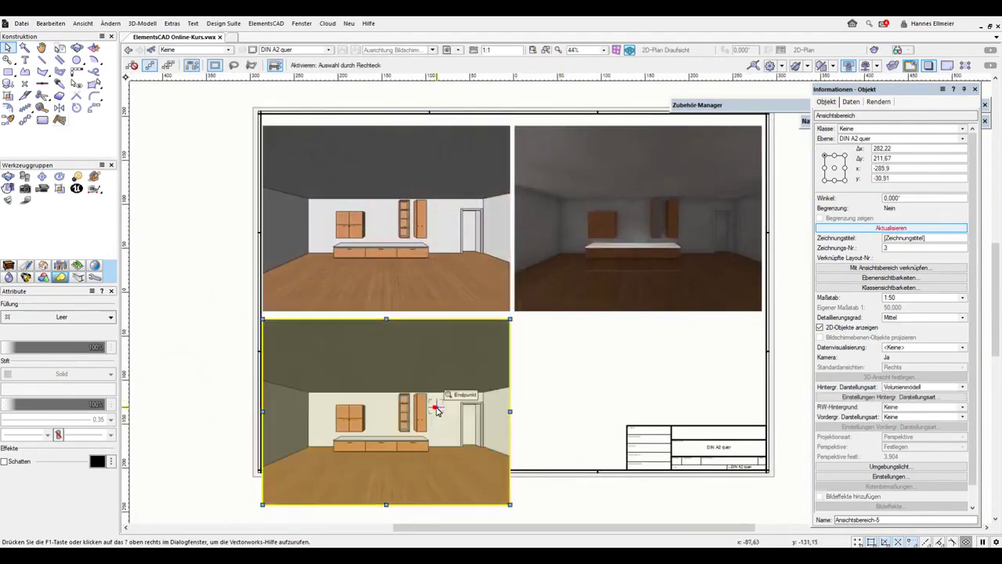
{"action": "right_click", "coordinate": [392, 401]}
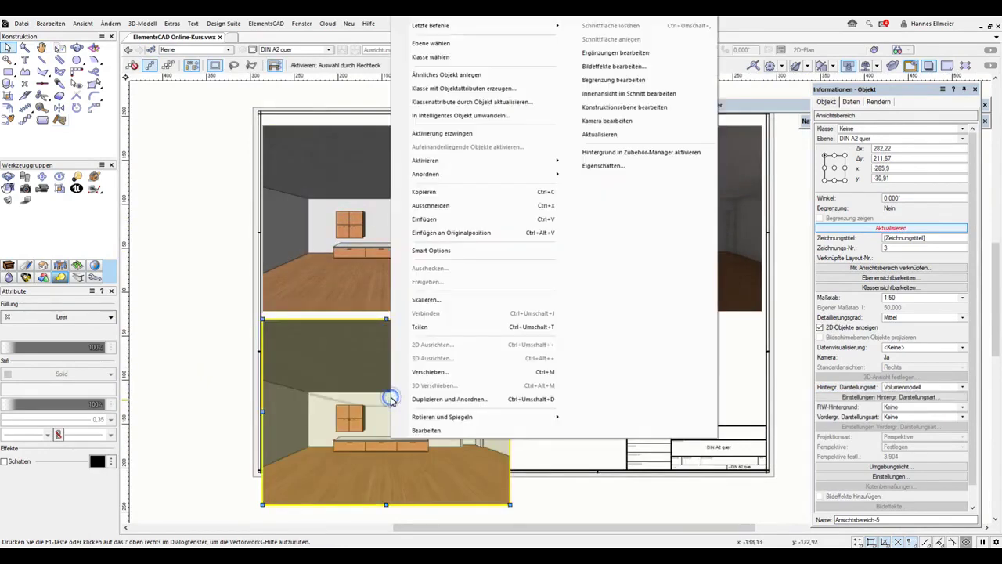
{"action": "left_click", "coordinate": [633, 80]}
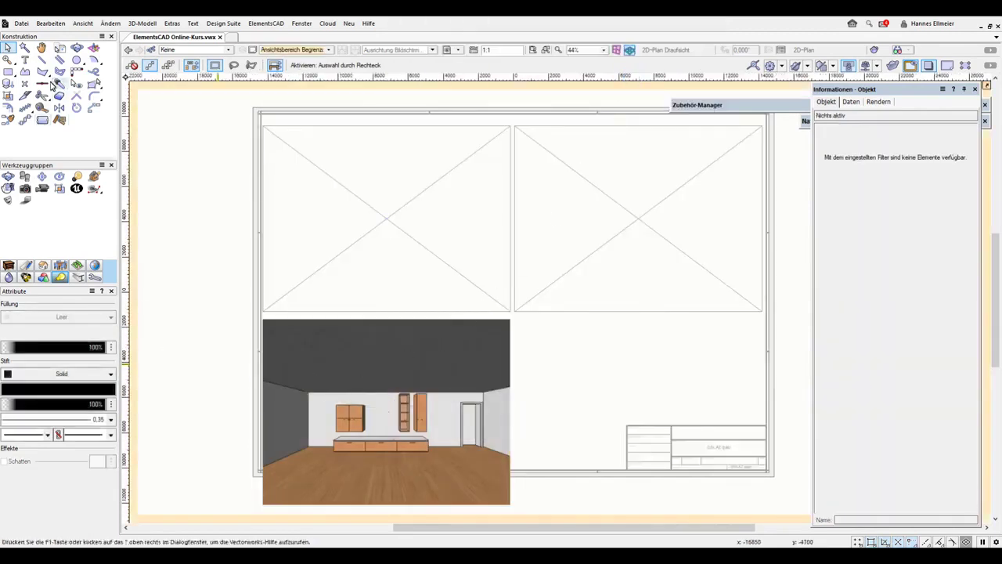
{"action": "left_click", "coordinate": [9, 71]}
{"action": "left_click", "coordinate": [283, 370]}
{"action": "left_click", "coordinate": [499, 470]}
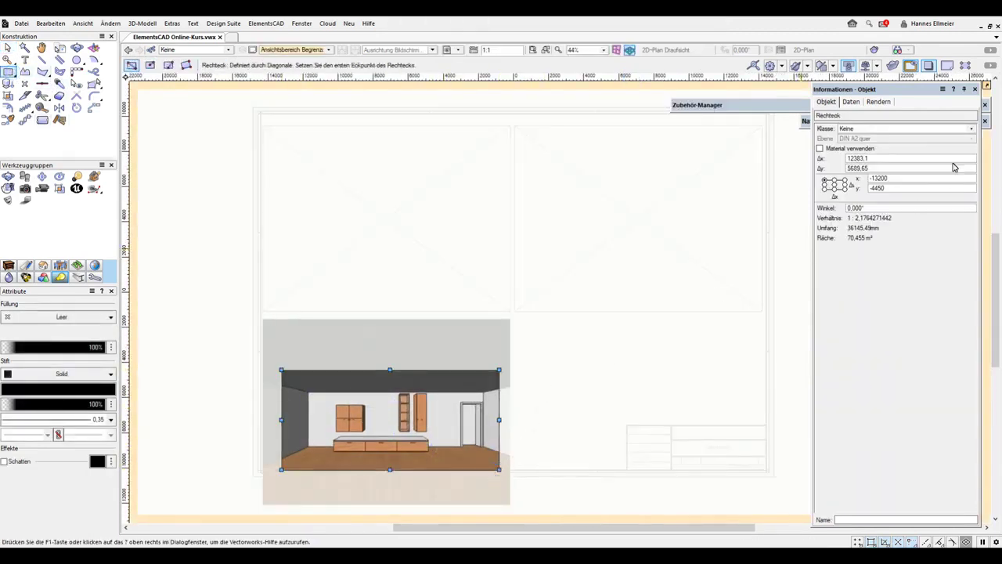
{"action": "left_click", "coordinate": [989, 87]}
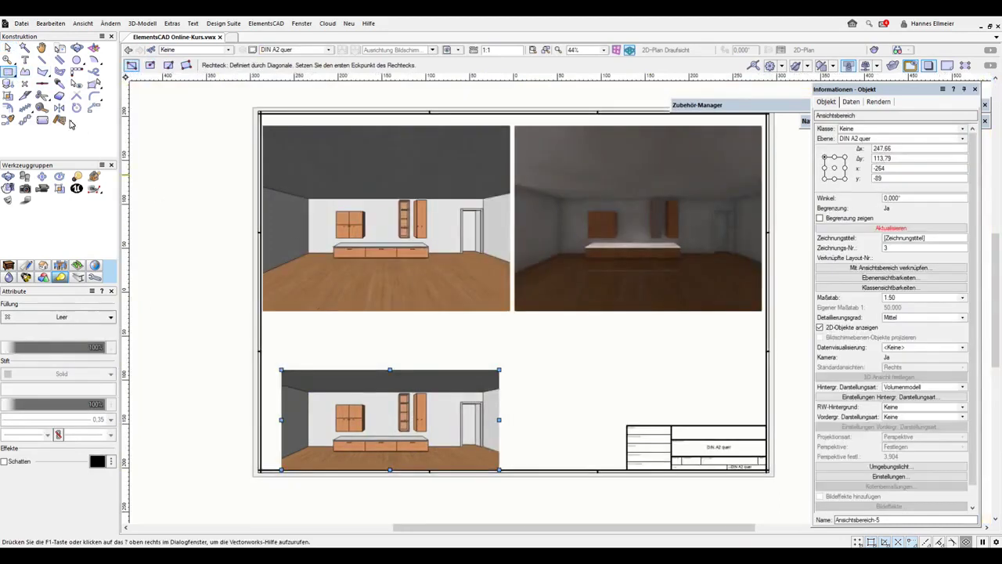
{"action": "left_click", "coordinate": [9, 48]}
{"action": "left_click_drag", "start_coordinate": [387, 402], "coordinate": [386, 370]}
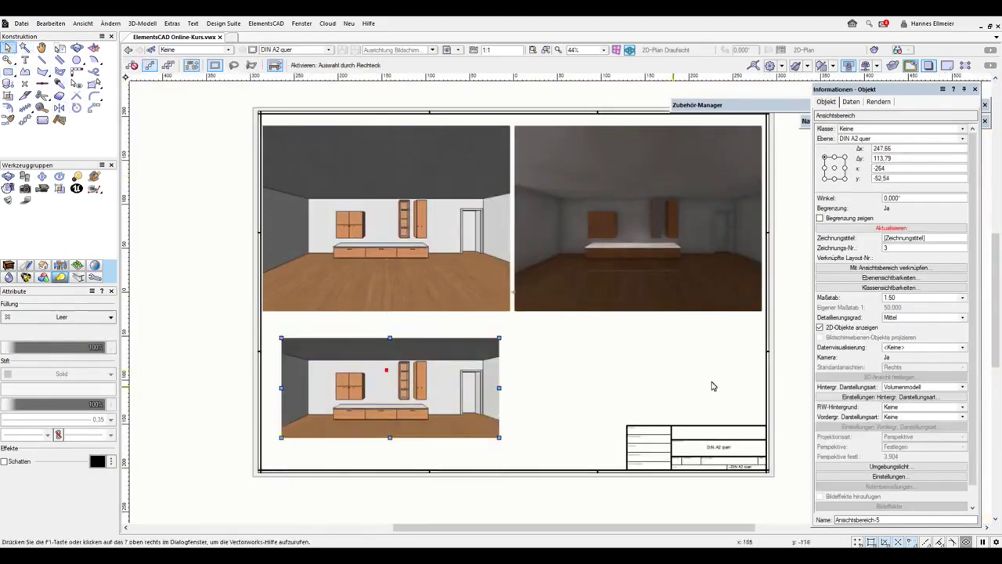
Give the cropped Ansichtsbereich-5 a different background render style and update its rendering
{"action": "left_click", "coordinate": [924, 387]}
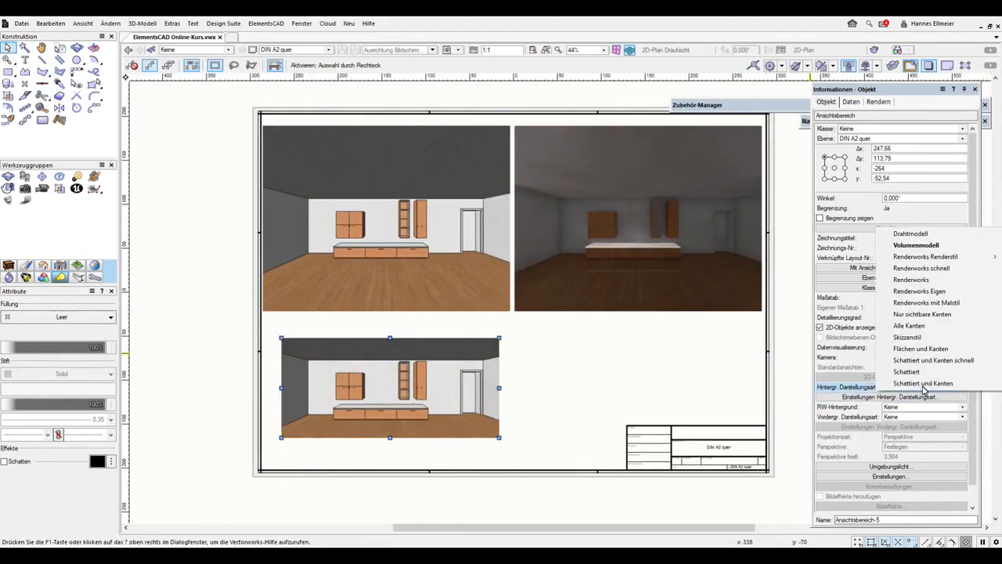
{"action": "left_click", "coordinate": [923, 384]}
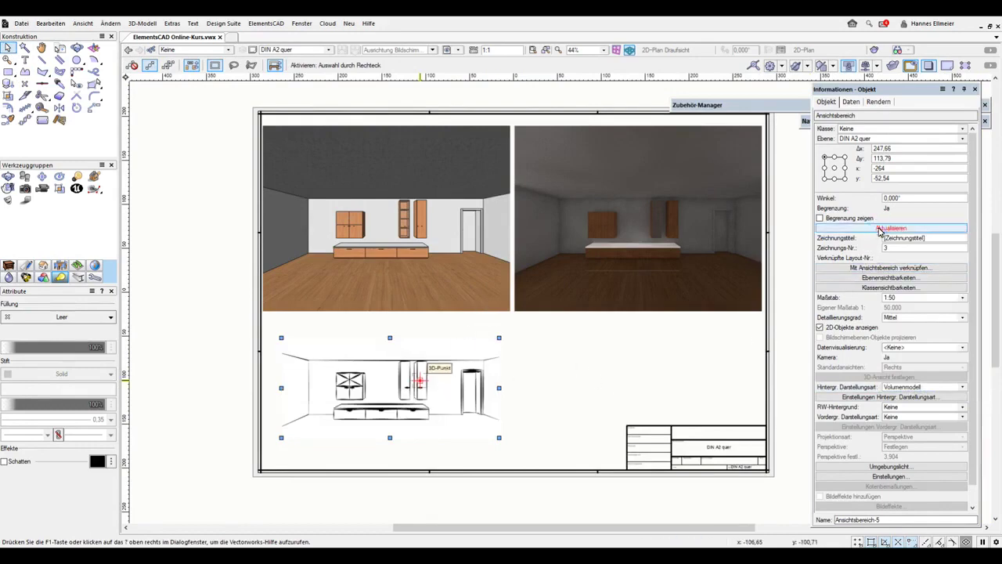
{"action": "left_click", "coordinate": [879, 229]}
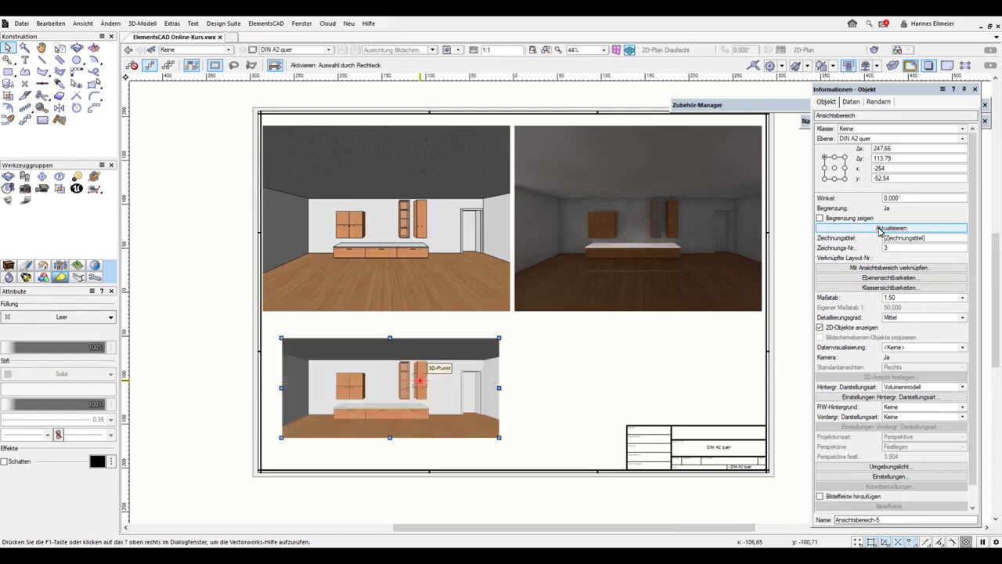